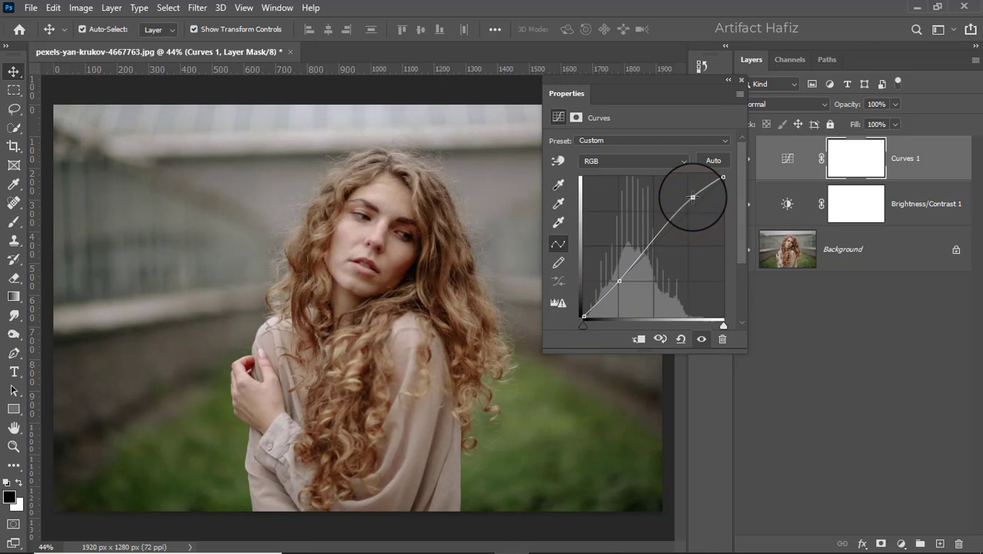
Close the Curves properties and compare the photo with the Curves 1 adjustment hidden and shown.
click(742, 80)
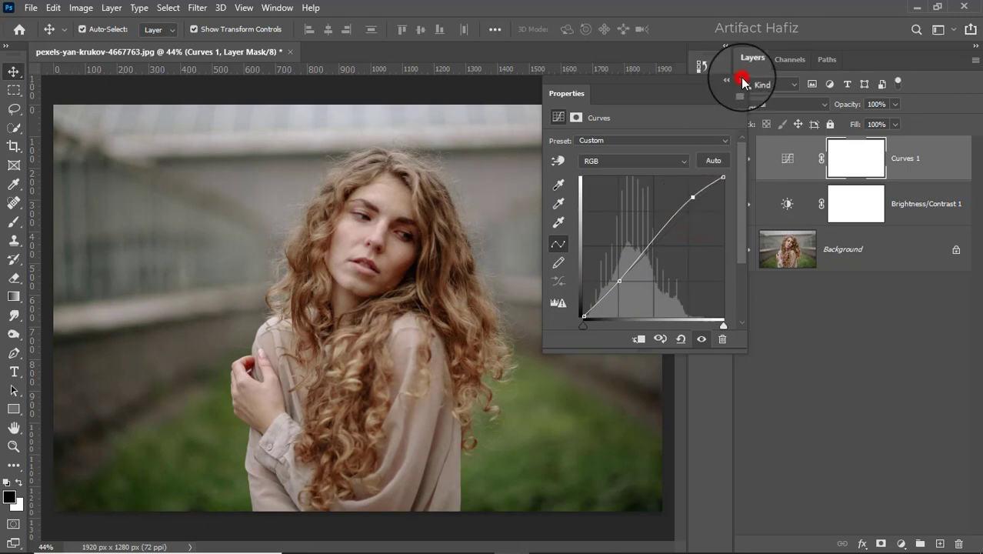
click(746, 161)
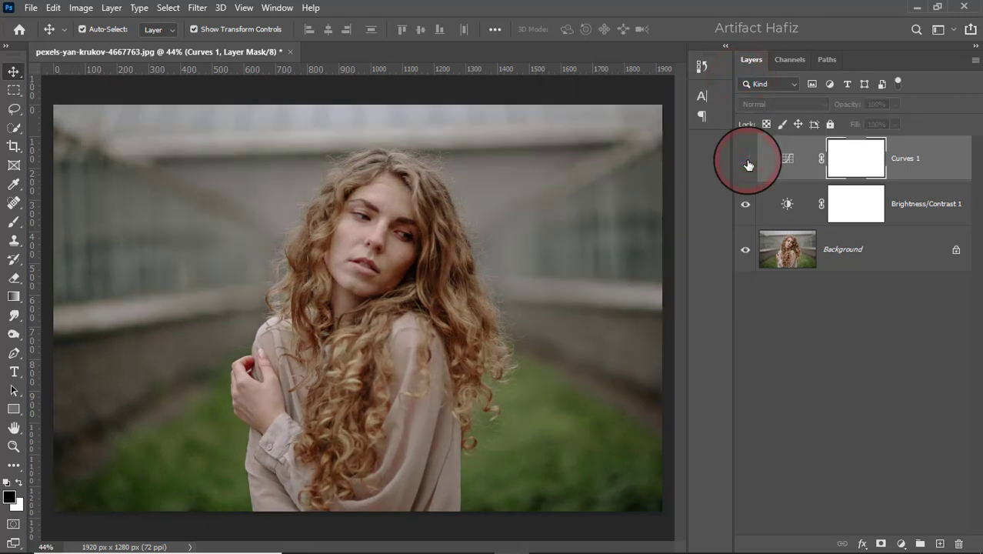
click(746, 161)
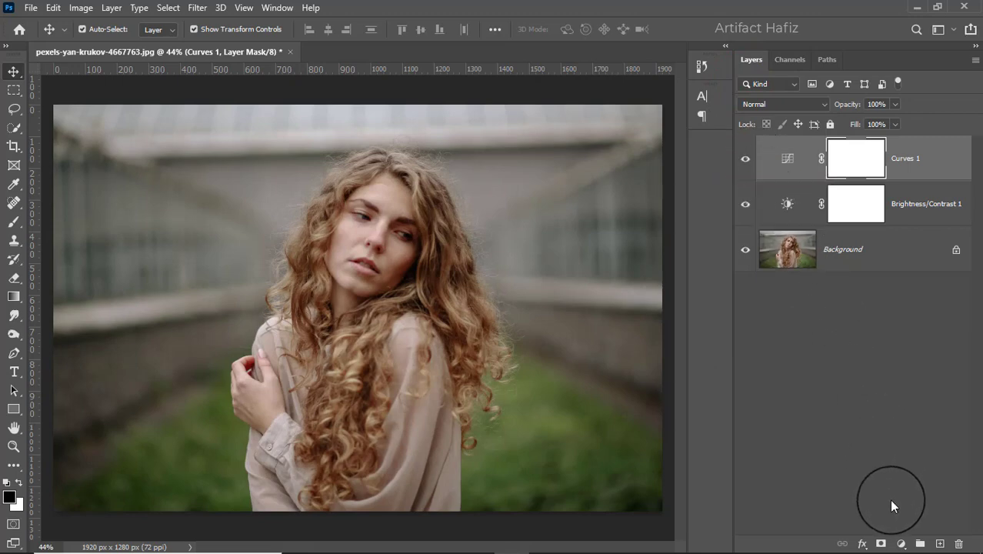
Add a Selective Color adjustment layer and, for Neutrals, lower Cyan slightly and set Yellow to +2 and Black to +2.
click(902, 543)
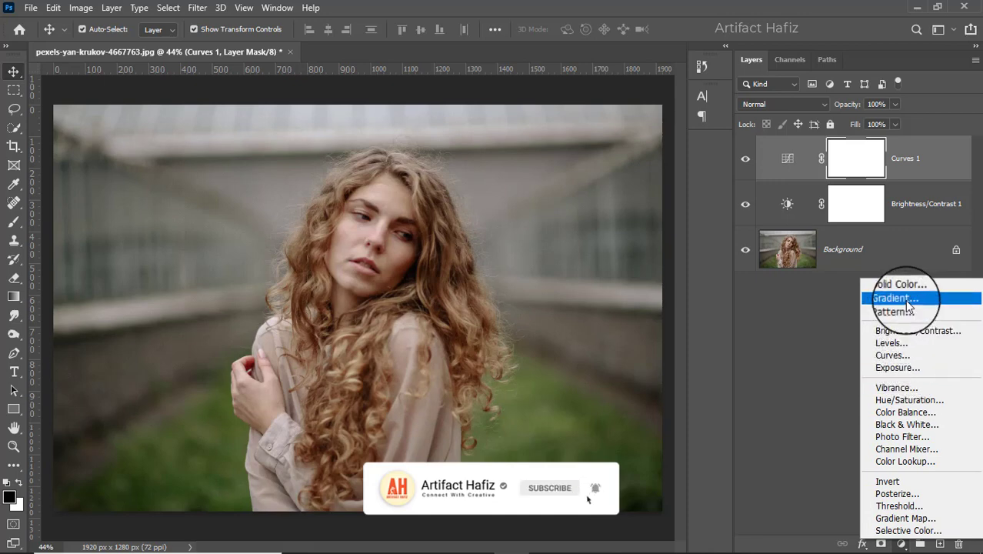
click(904, 530)
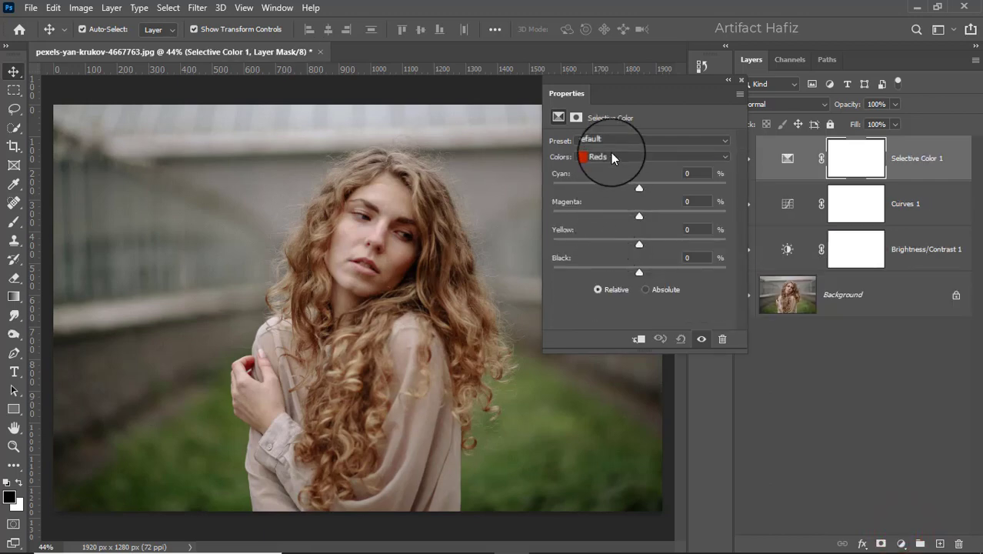
click(612, 154)
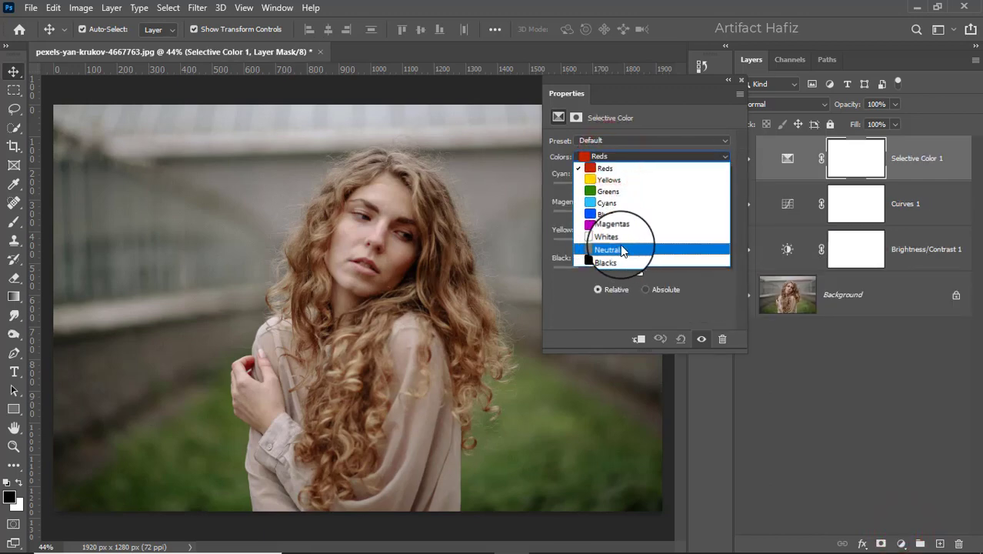
click(621, 250)
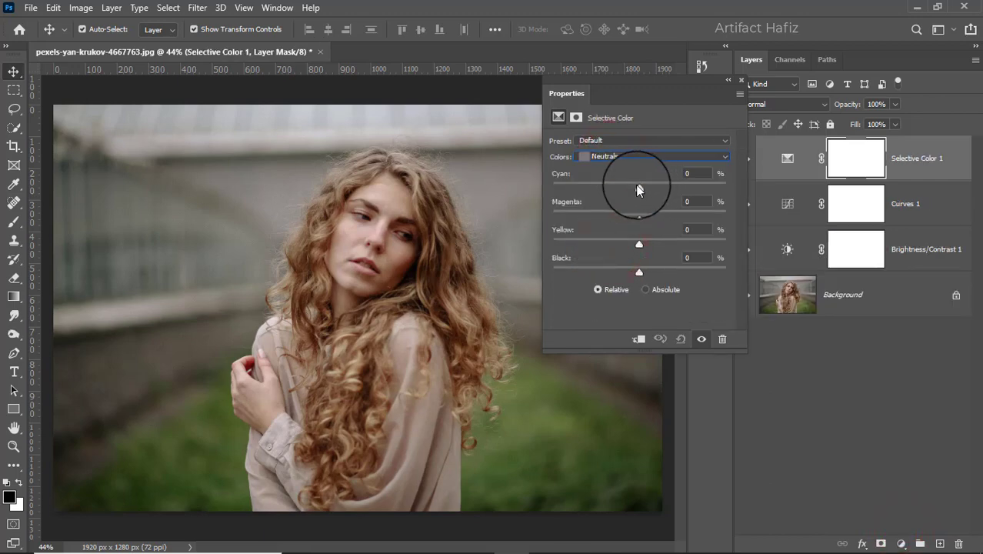
drag(637, 190, 641, 275)
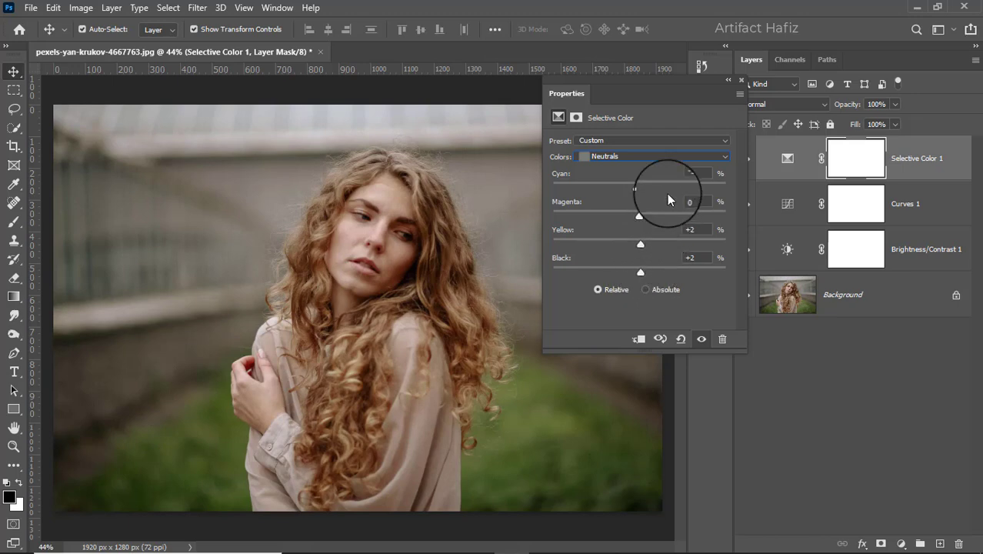
click(738, 81)
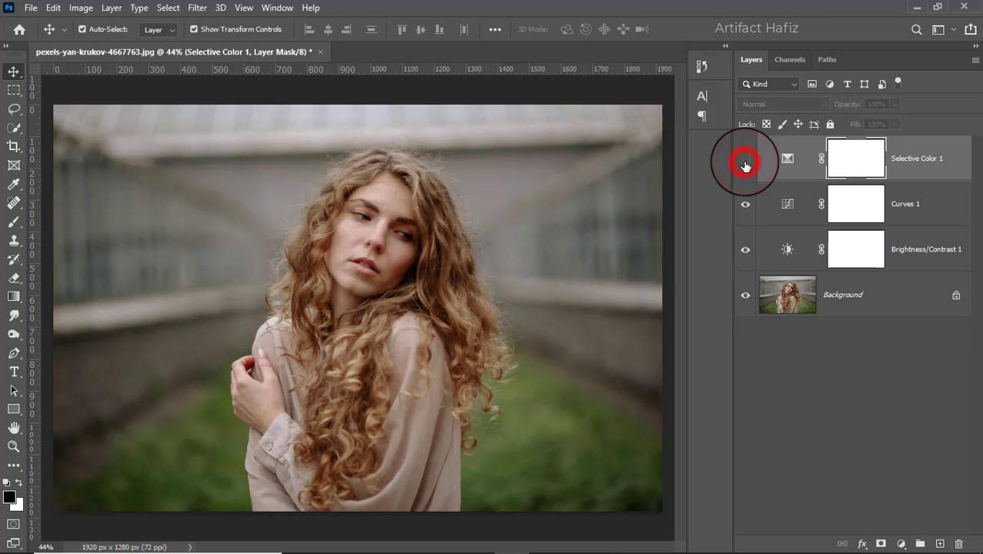
Add a Color Lookup adjustment layer with the Crisp_Winter.look 3D LUT and compare the photo with and without it.
click(898, 541)
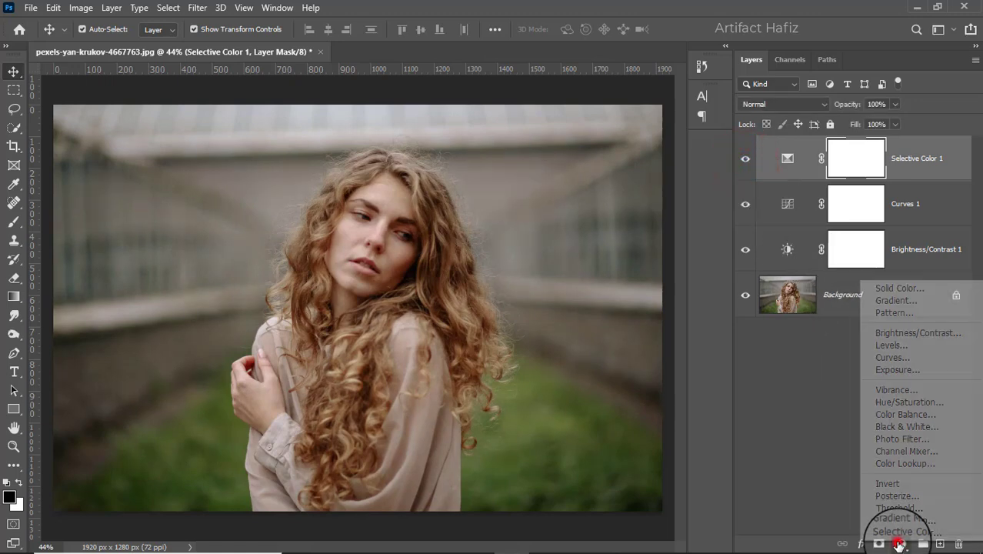
click(884, 465)
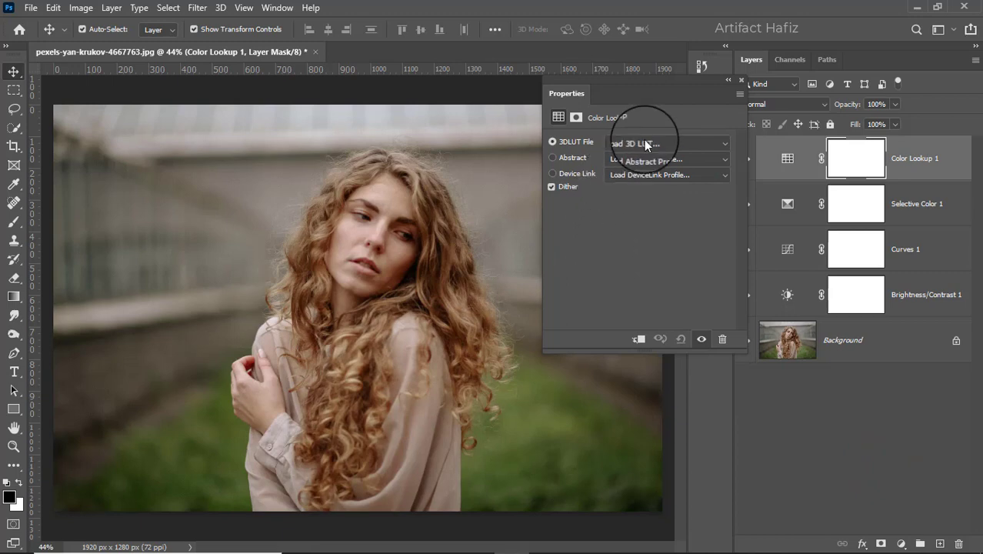
click(646, 143)
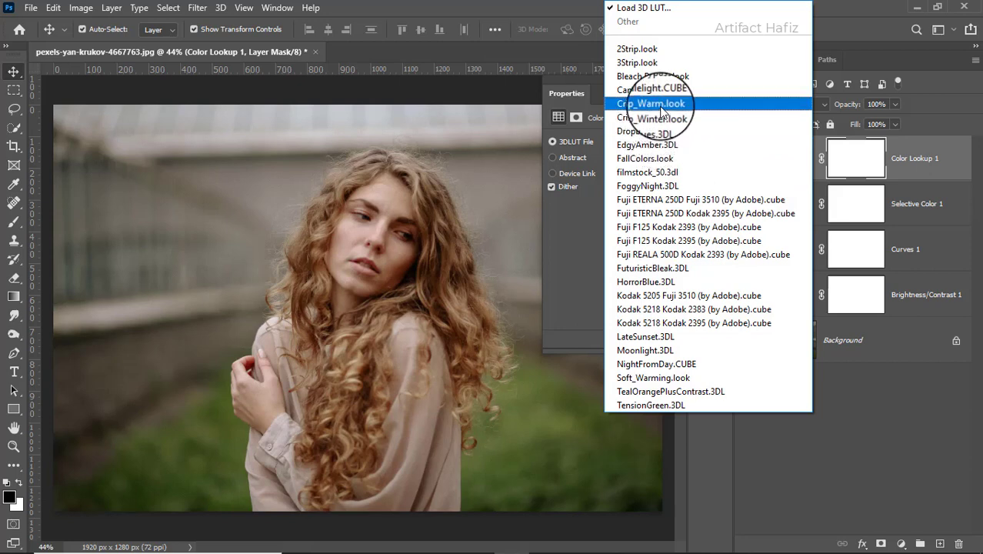
click(660, 118)
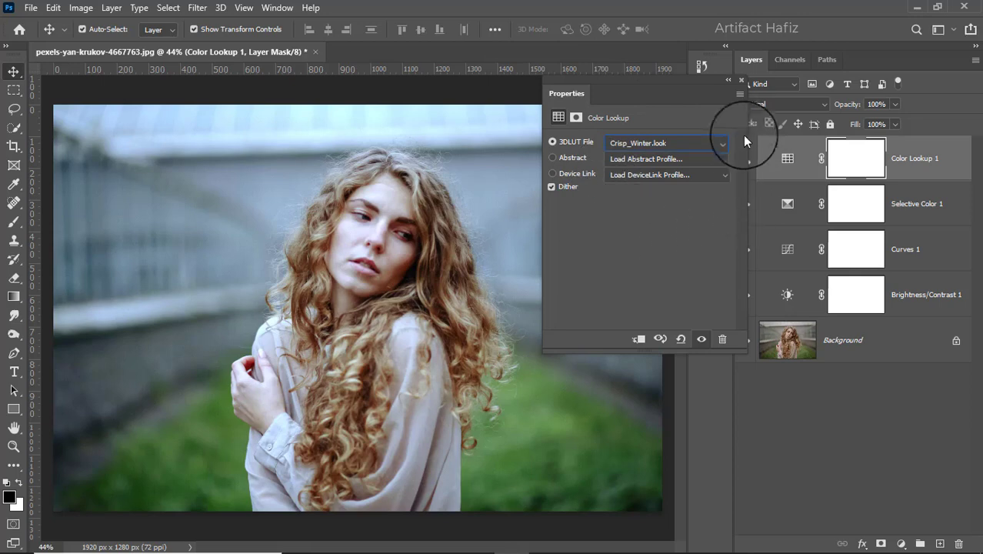
click(739, 82)
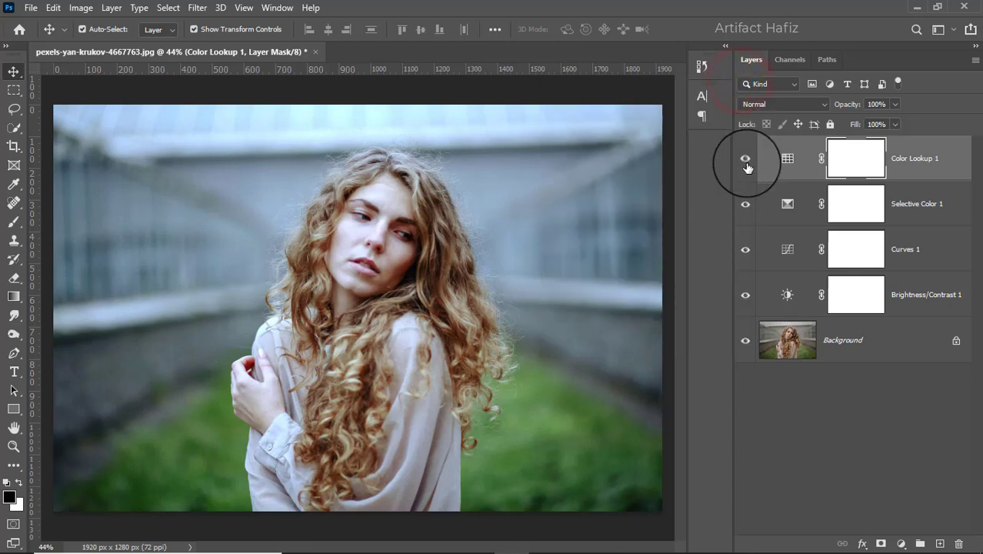
click(746, 163)
click(746, 163)
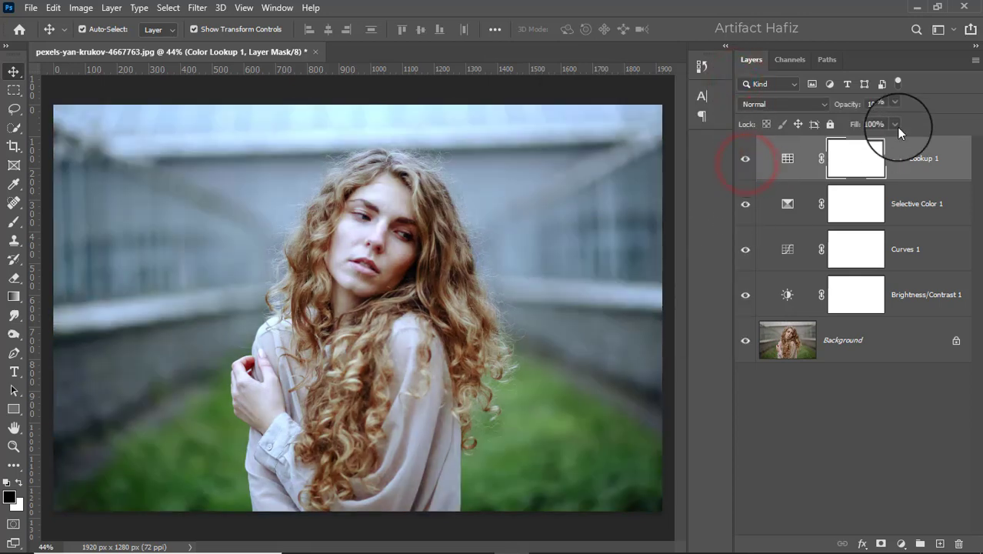
Reduce the Color Lookup 1 layer's opacity to 48% and compare the photo with it hidden and shown.
click(895, 102)
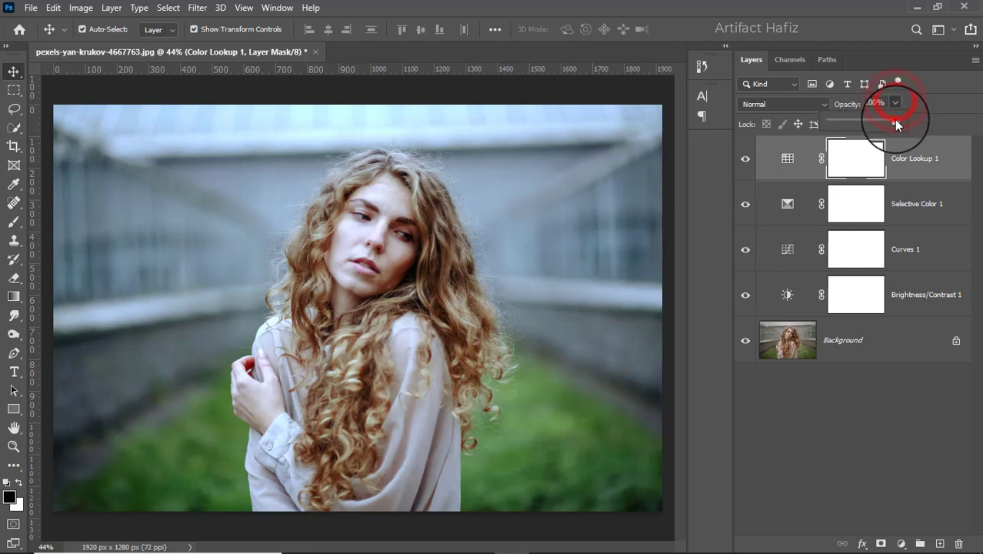
drag(894, 121, 861, 122)
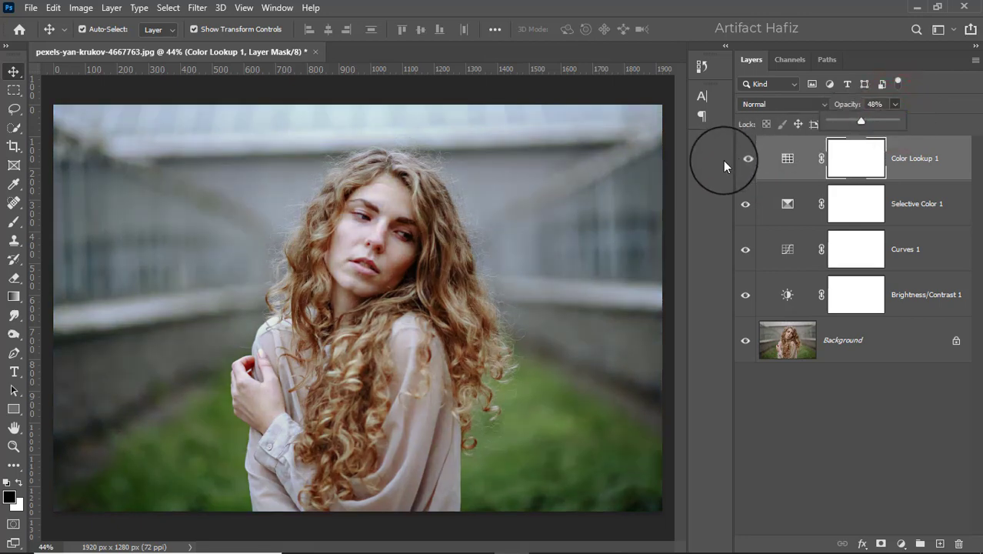
click(746, 159)
click(746, 159)
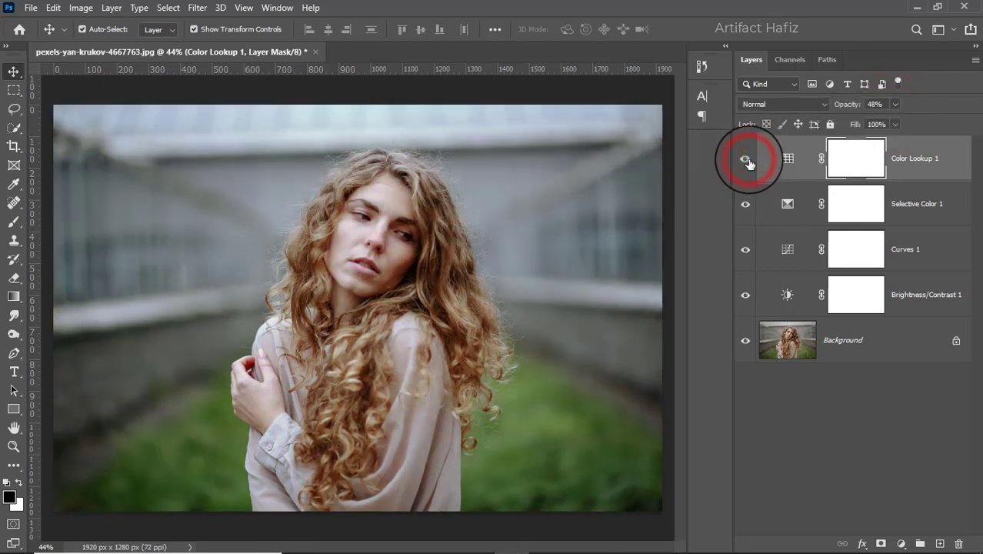
Stamp all visible layers into a new layer above Color Lookup 1 and convert it for smart filters.
click(933, 158)
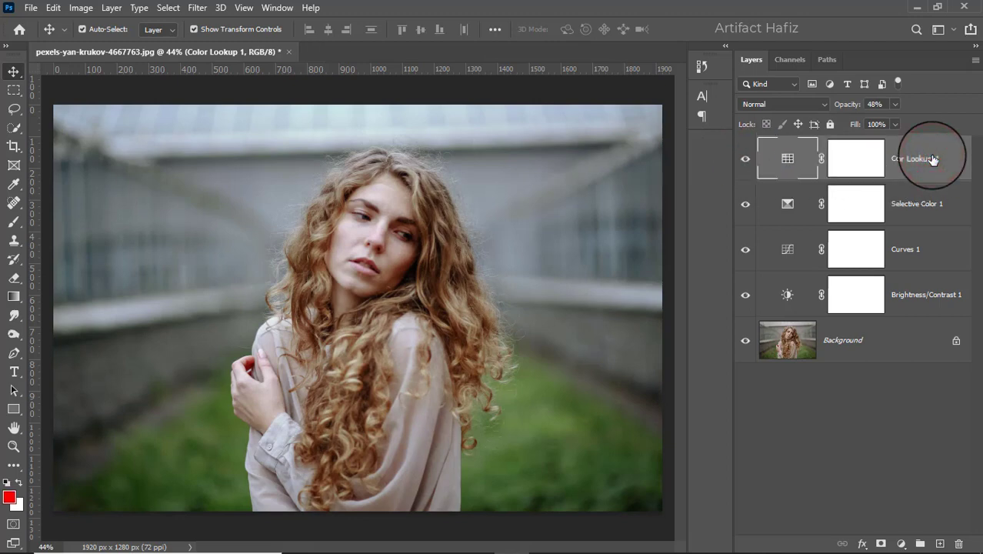
key(ctrl+alt+shift+e)
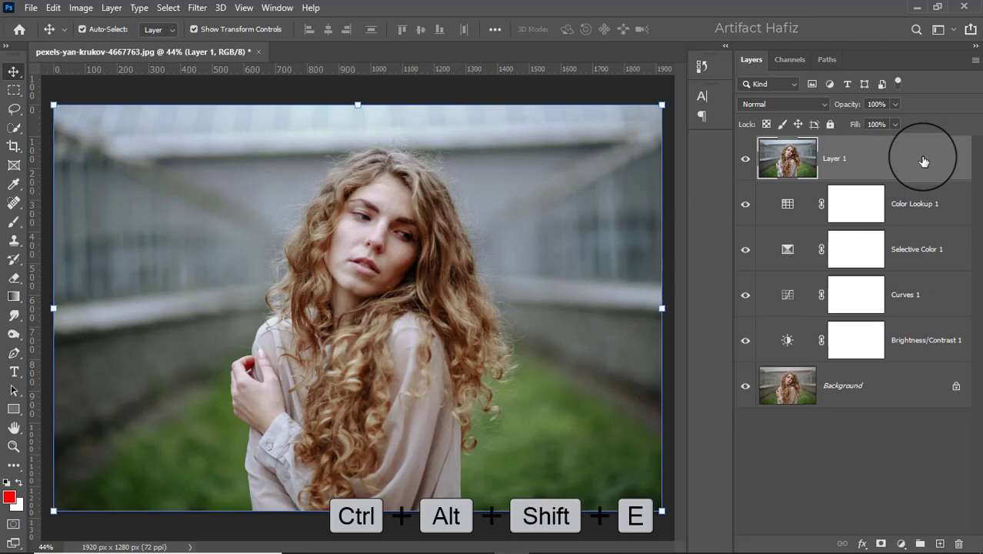
click(197, 7)
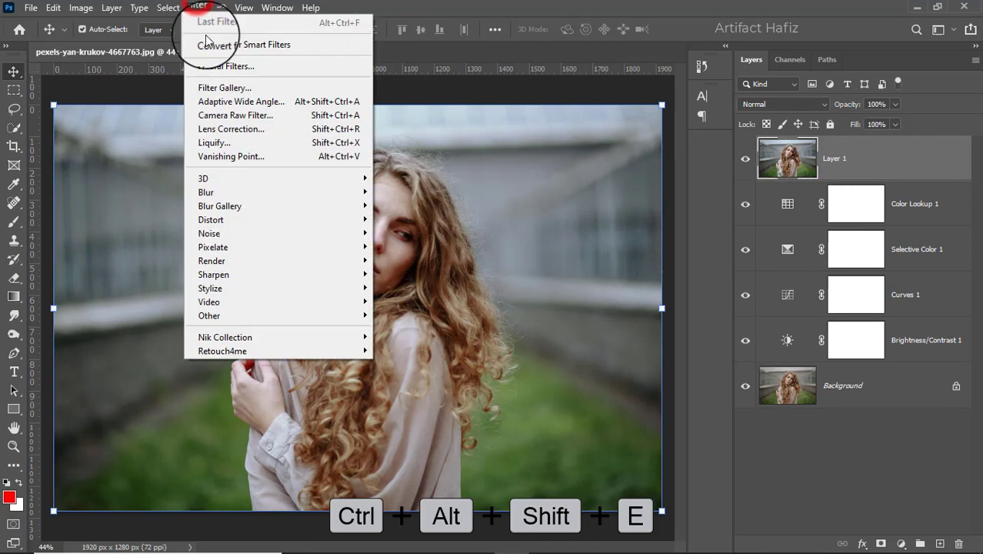
click(209, 45)
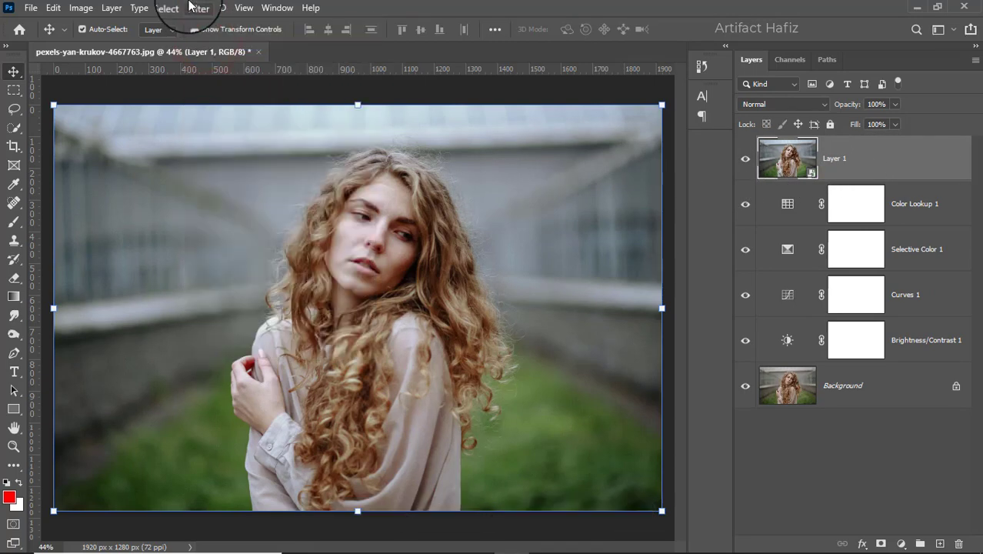
Open the Camera Raw Filter on the stamped layer and set Temperature to -5 and Tint to -10.
click(192, 7)
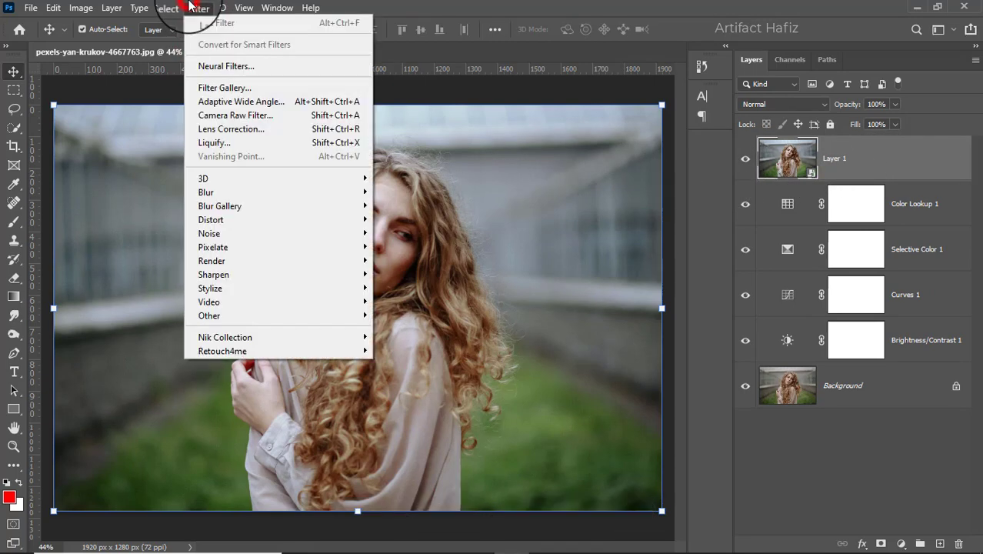
click(232, 115)
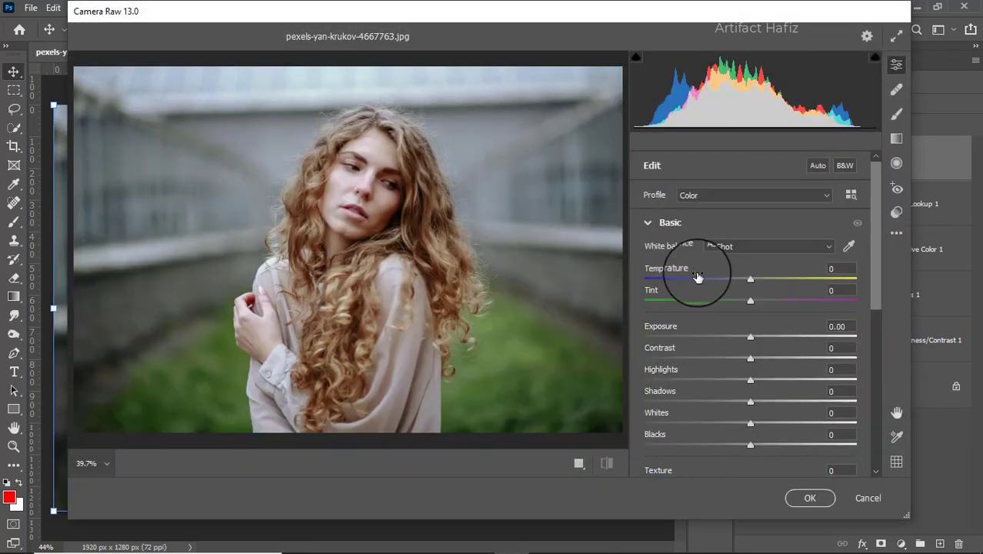
drag(750, 278, 739, 303)
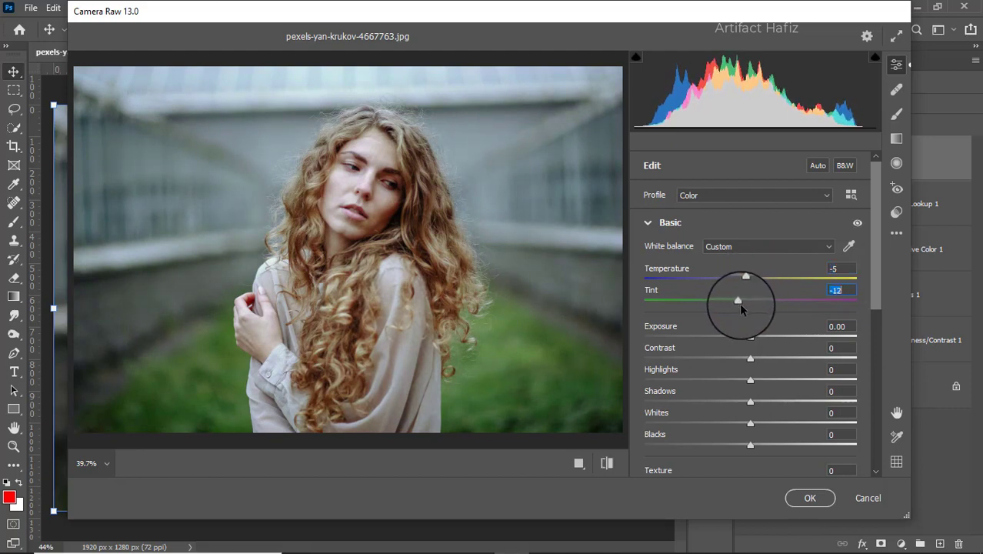
Set the Basic tone values to Exposure -0.20, Contrast -9, Highlights -48, Shadows +10, Whites +35 and Blacks +9.
drag(750, 340, 745, 337)
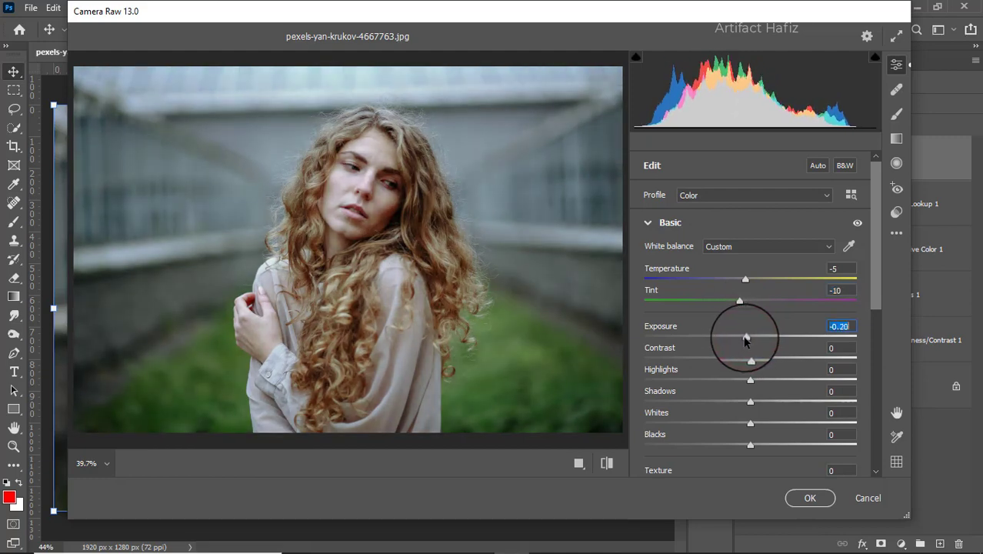
drag(751, 380, 741, 358)
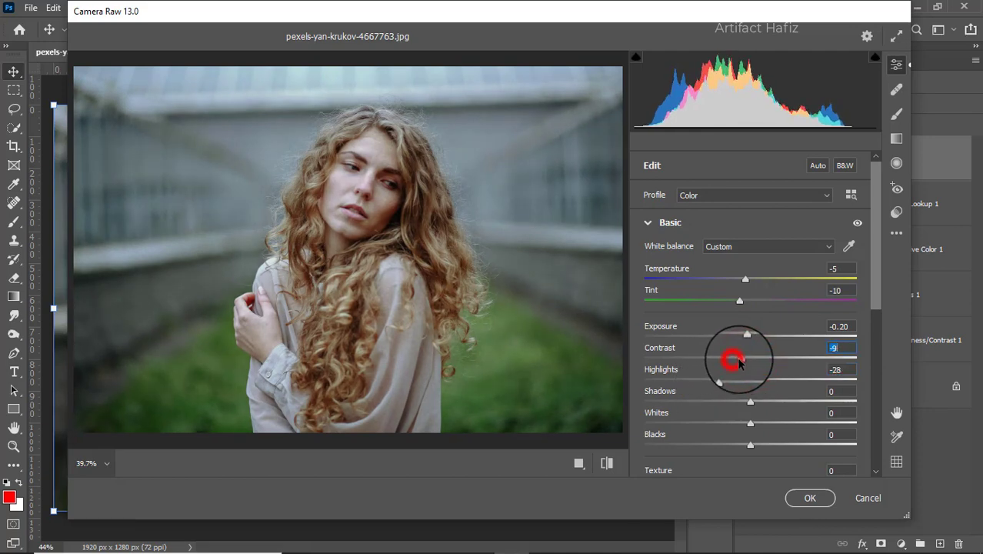
drag(750, 423, 786, 427)
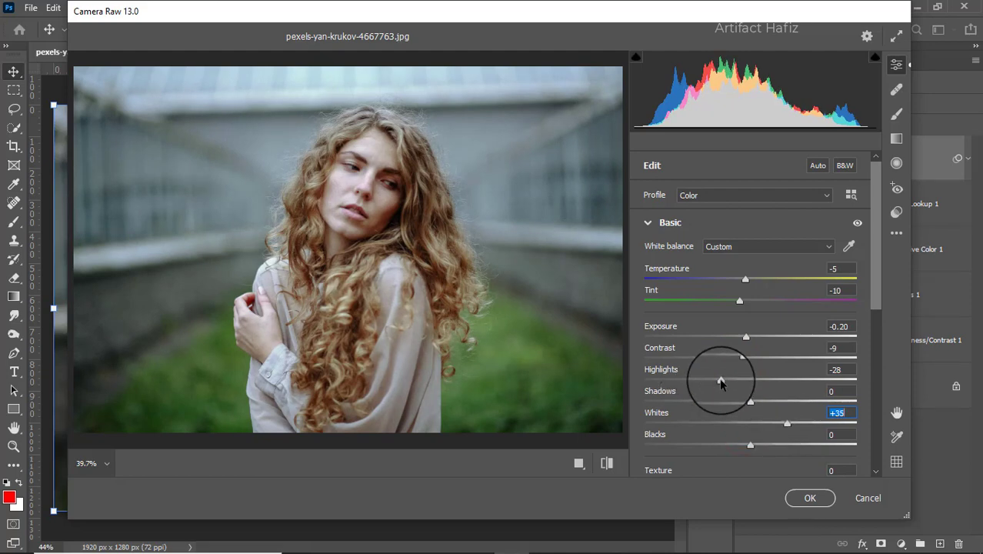
drag(721, 380, 700, 382)
drag(751, 401, 762, 403)
mouse_move(751, 447)
mouse_down()
mouse_move(705, 446)
mouse_move(757, 448)
mouse_up()
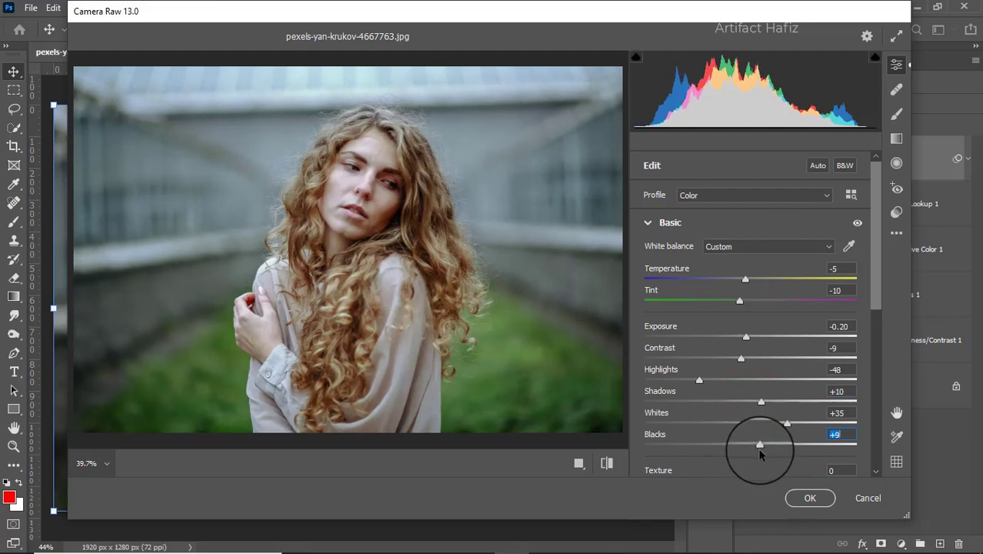
Set Texture to -6, Clarity to +4, Dehaze to +10, Vibrance to +12 and Saturation to -5.
scroll(768, 348, down, 2)
scroll(767, 348, down, 2)
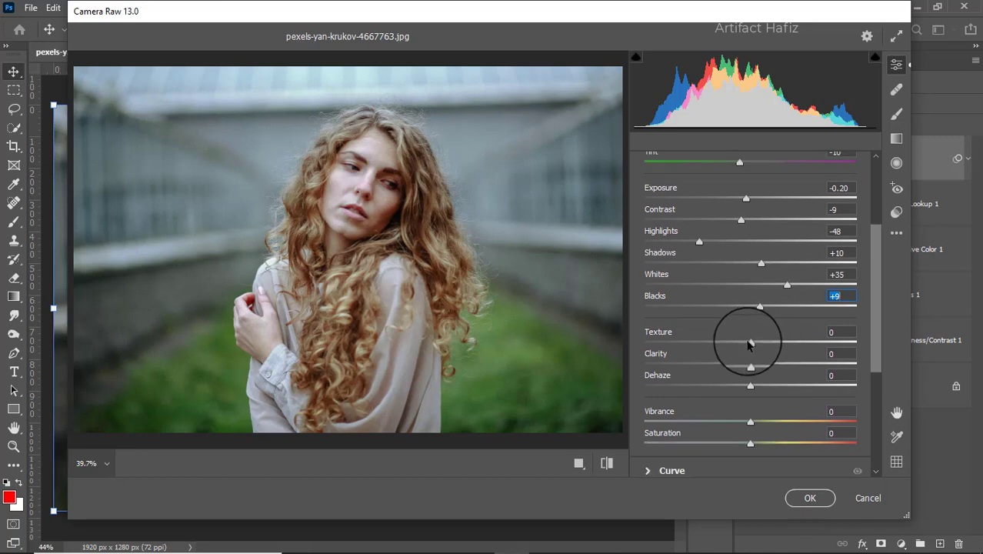
drag(748, 344, 762, 389)
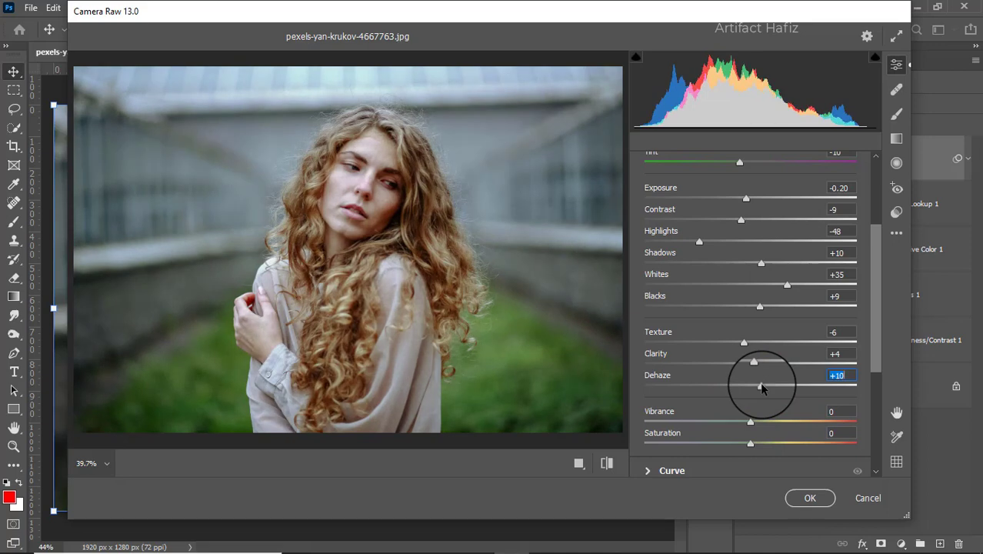
scroll(758, 346, down, 2)
mouse_move(750, 354)
mouse_down()
mouse_move(779, 354)
mouse_move(744, 377)
mouse_up()
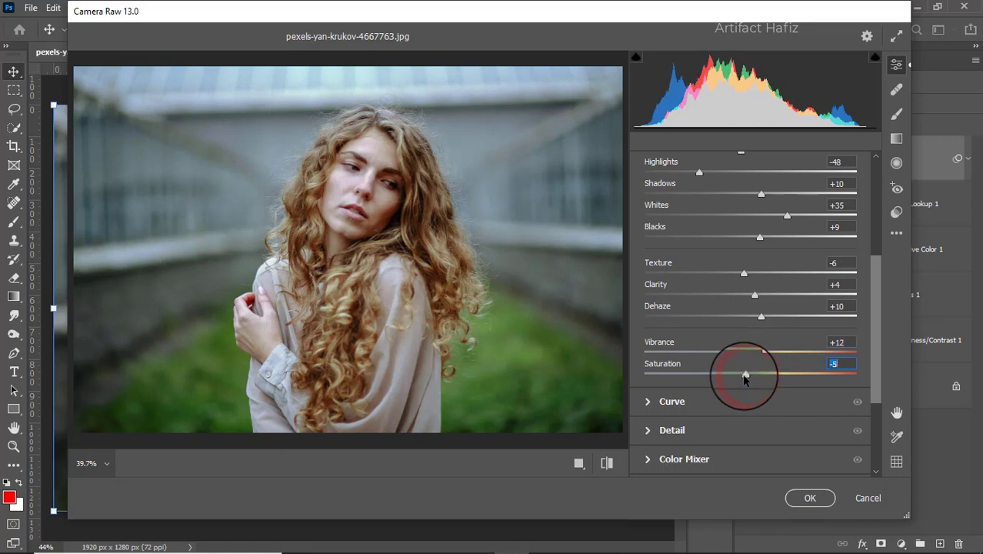
In the blue channel's point curve, raise the black point slightly and add a shadow point at input 59, output 63.
click(698, 400)
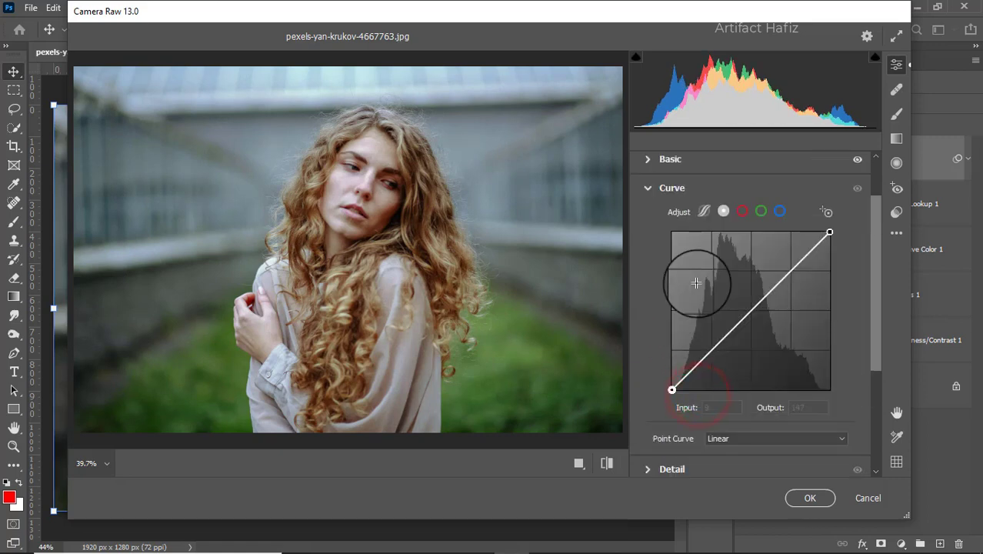
click(781, 211)
drag(673, 389, 672, 382)
drag(707, 348, 709, 351)
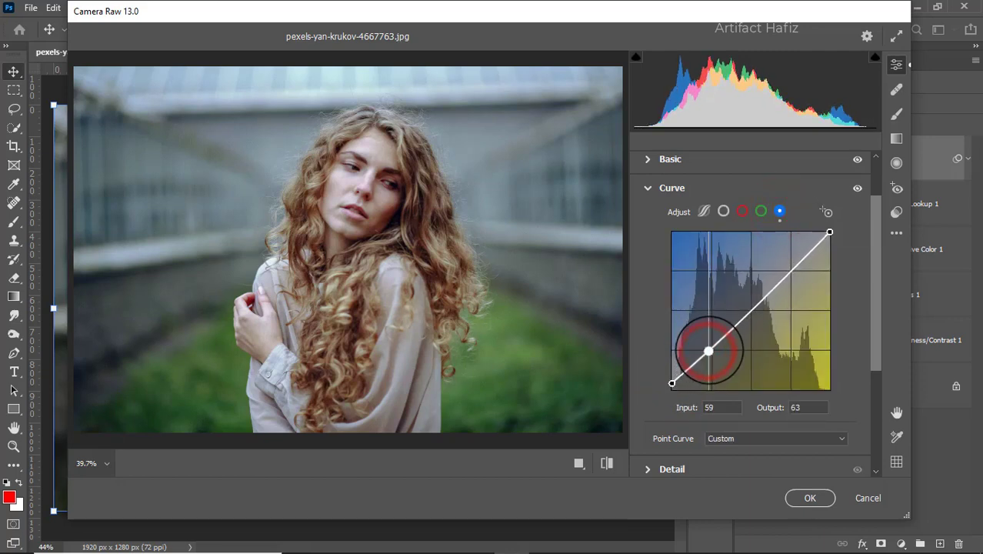
scroll(703, 347, down, 3)
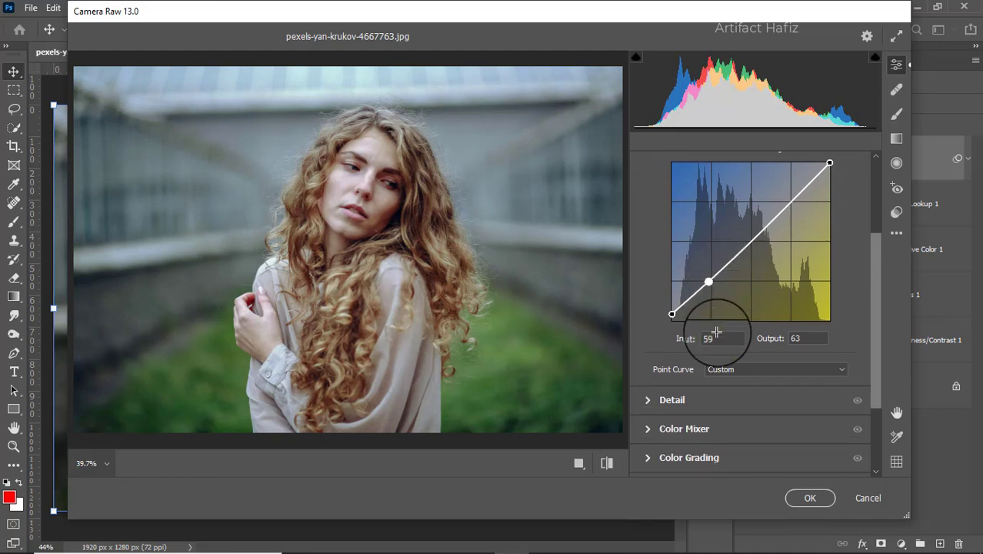
In the Detail settings, set Sharpening to 5, Noise Reduction to 10 and Color Noise Reduction to 5.
click(692, 359)
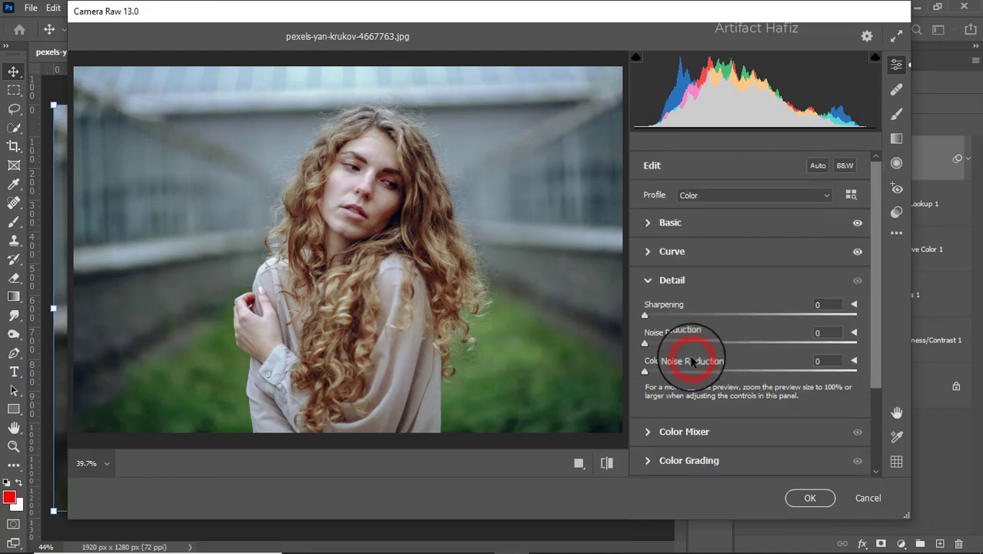
drag(645, 317, 668, 346)
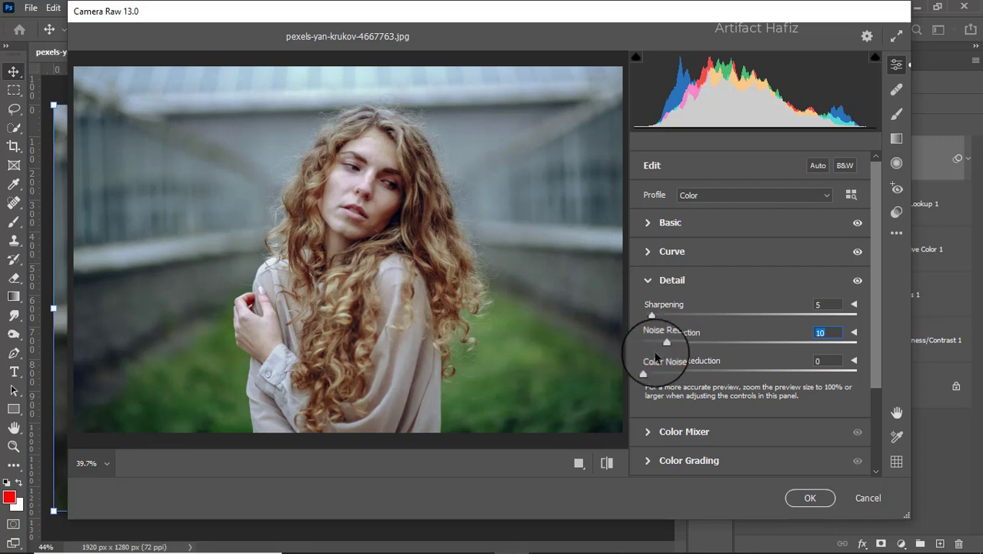
click(646, 370)
drag(651, 369, 657, 370)
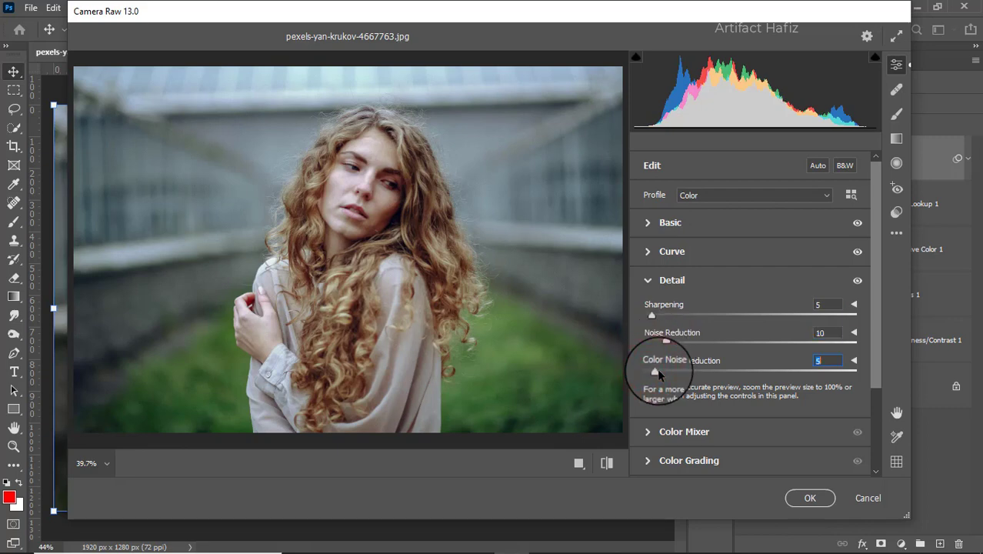
Set the Color Mixer saturation to Reds +23, Oranges +6, Yellows -14, Greens -50, Aquas +13, Blues +8 and Purples +6.
click(655, 431)
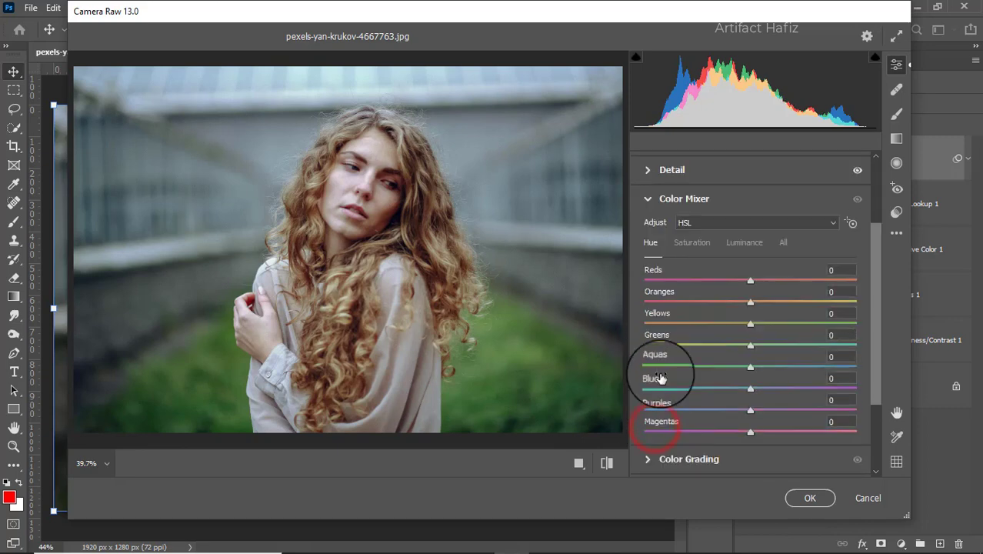
click(688, 243)
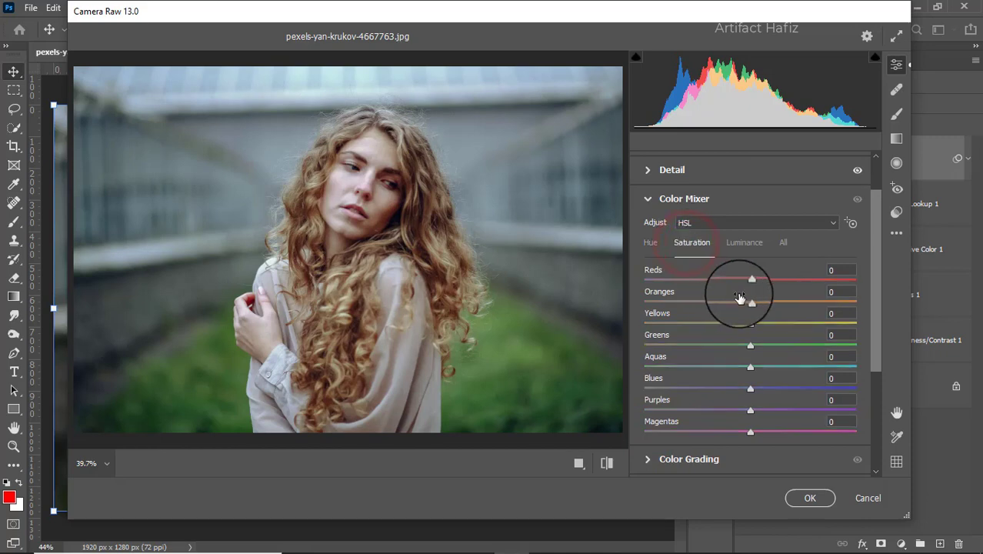
mouse_move(750, 280)
mouse_down()
mouse_move(800, 283)
mouse_move(740, 280)
mouse_move(801, 286)
mouse_move(753, 286)
mouse_move(801, 291)
mouse_move(775, 291)
mouse_move(790, 303)
mouse_move(760, 308)
mouse_move(839, 321)
mouse_move(680, 318)
mouse_move(797, 321)
mouse_move(670, 327)
mouse_move(735, 328)
mouse_move(695, 344)
mouse_move(644, 344)
mouse_move(697, 345)
mouse_up()
click(750, 346)
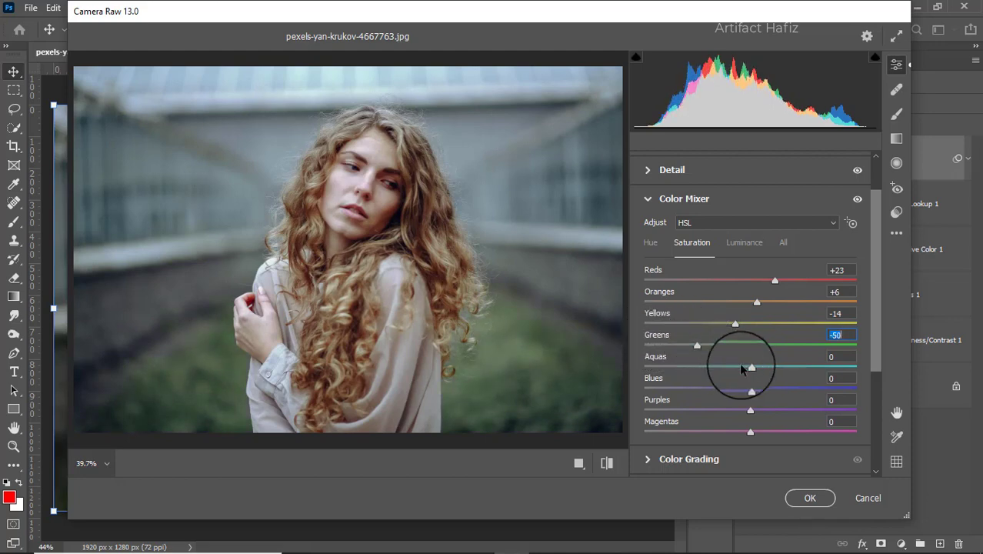
drag(751, 368, 757, 411)
Set the Color Mixer luminance to Oranges +2, Yellows +6, Greens -10, Aquas +8 and Blues +7.
click(749, 243)
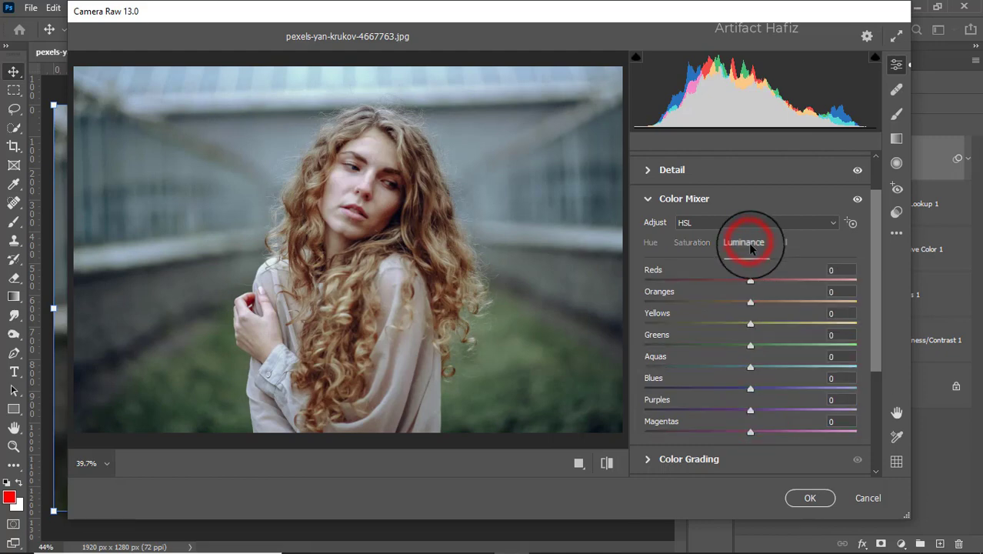
drag(750, 367, 759, 388)
drag(750, 345, 790, 348)
drag(735, 350, 755, 300)
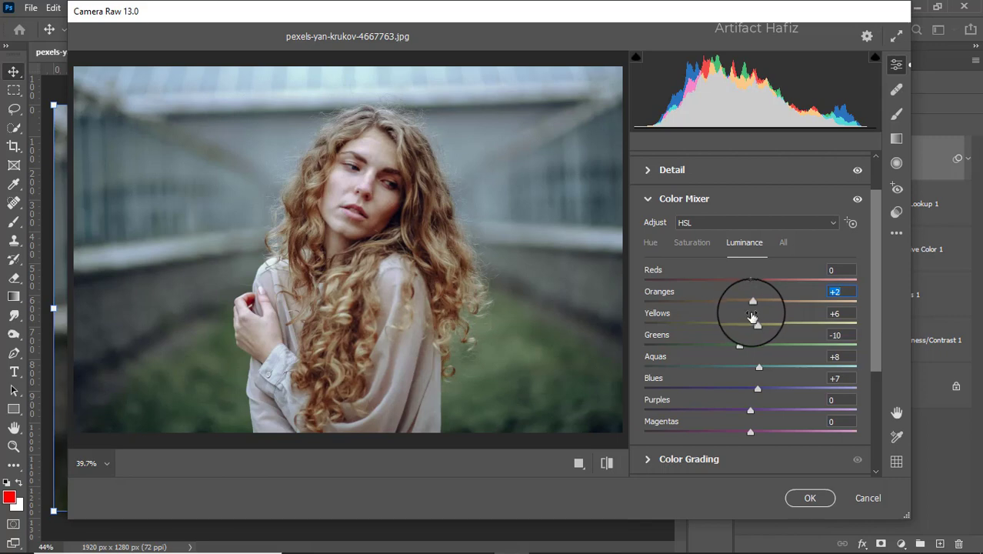
Shift the Greens hue to +63 and reduce the Greens saturation to -78 in the Color Mixer.
click(653, 243)
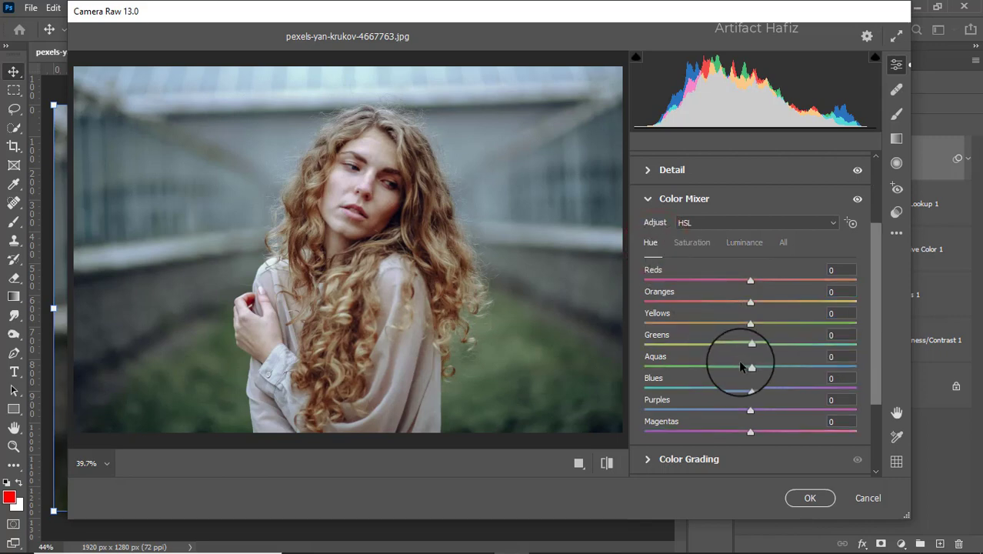
drag(751, 342, 817, 346)
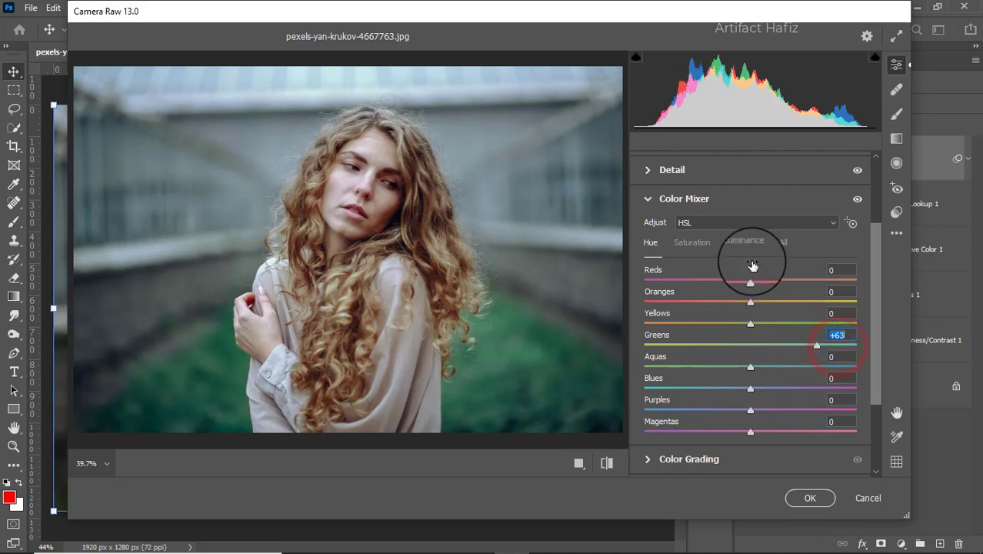
click(691, 243)
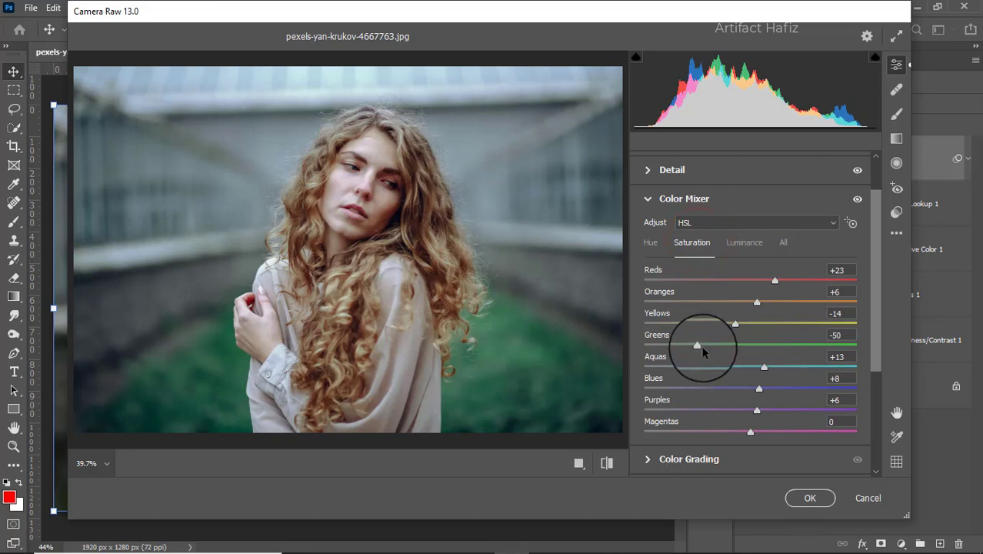
drag(697, 345, 683, 347)
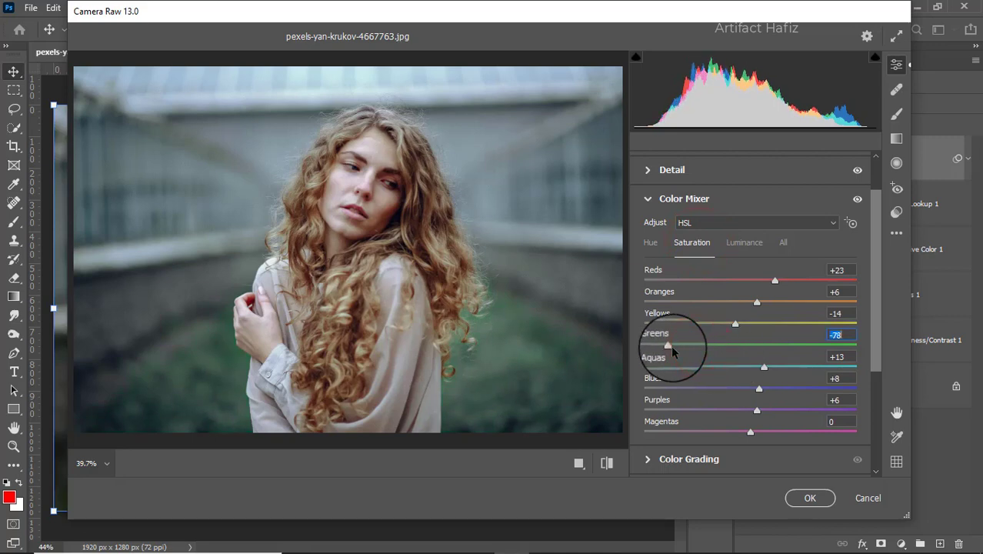
Set the Color Mixer hue values to Greens +100, Aquas -19 and Blues -26.
click(650, 243)
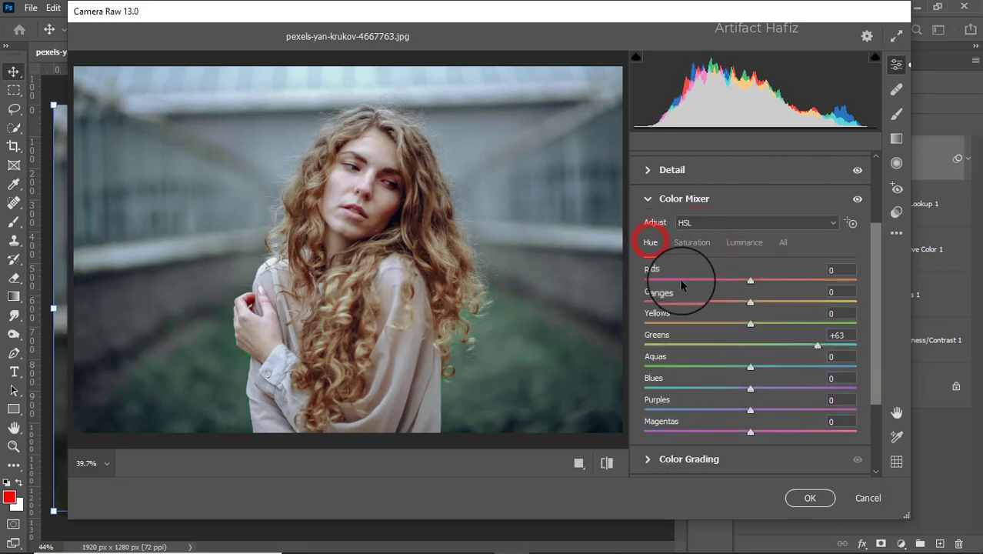
drag(750, 344, 856, 351)
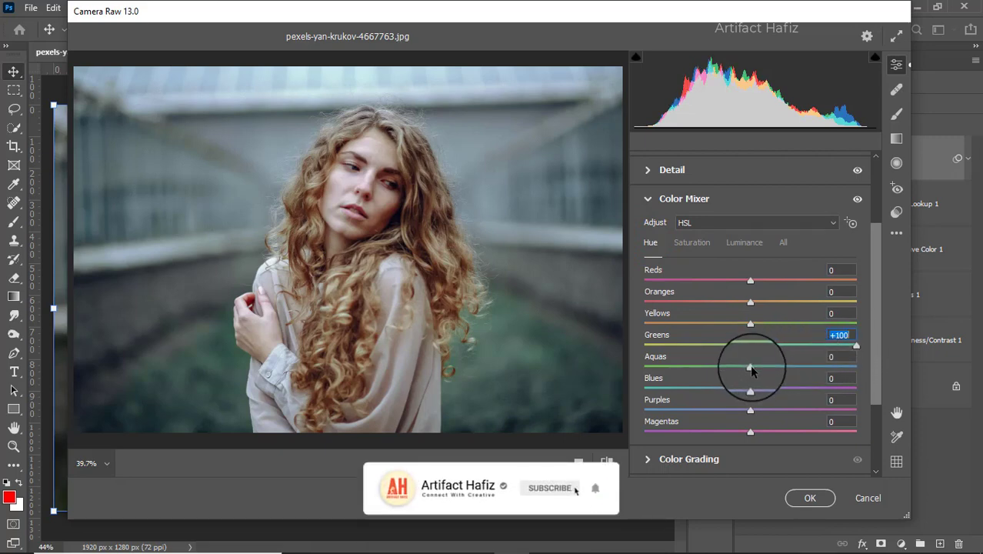
drag(751, 367, 724, 388)
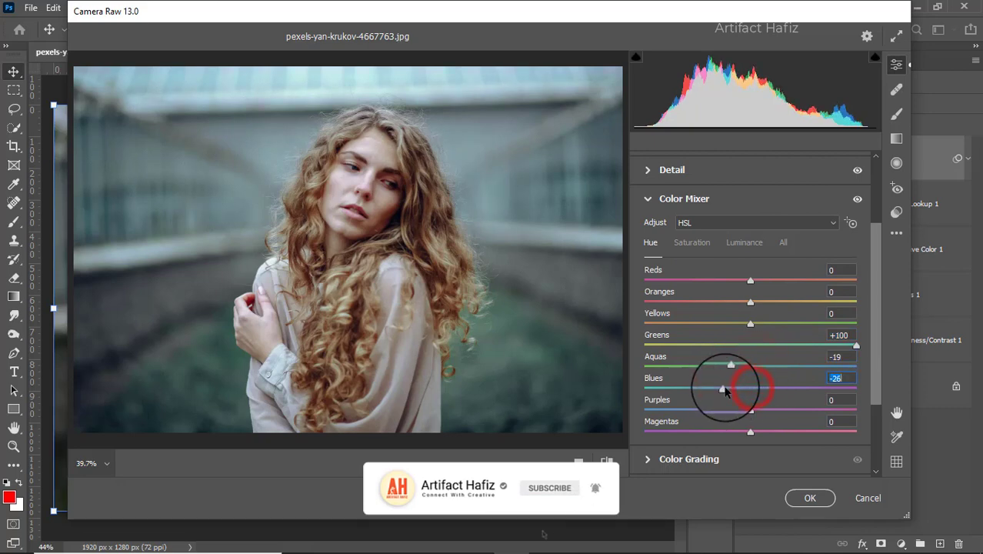
In Color Grading, tint the shadows blue, the midtones with hue 206 and saturation 15, and the highlights slightly orange.
scroll(742, 327, down, 3)
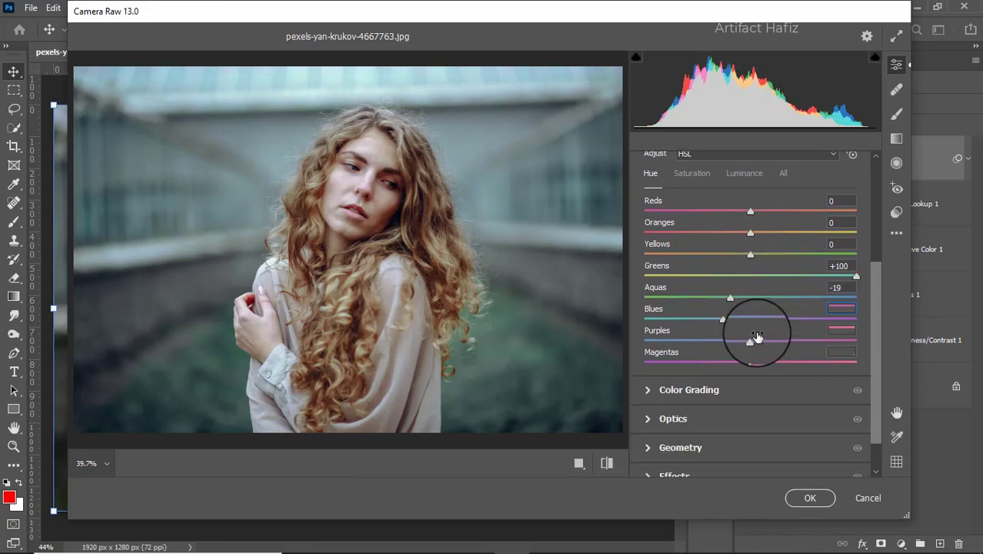
click(689, 357)
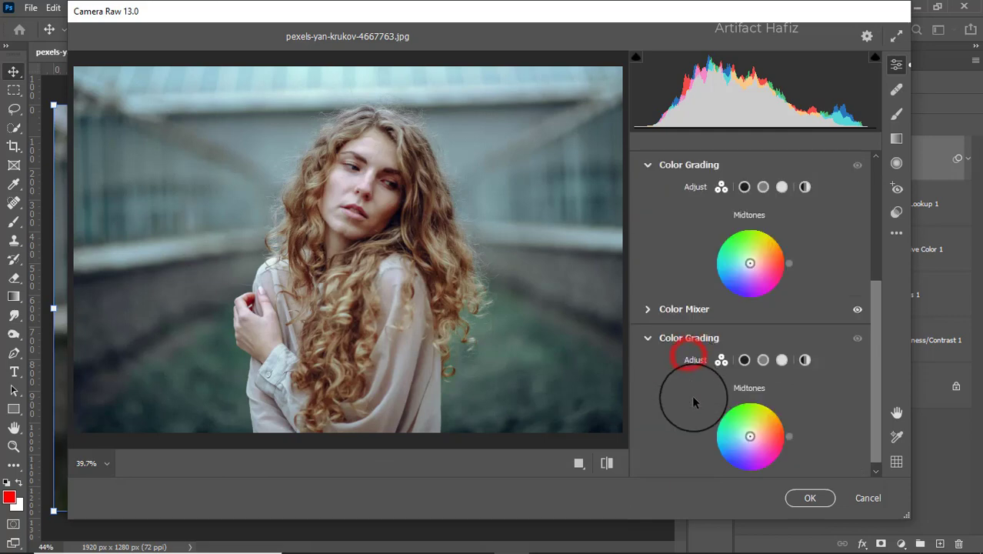
mouse_move(701, 378)
mouse_down()
mouse_move(669, 391)
mouse_move(668, 360)
mouse_move(659, 413)
mouse_move(667, 440)
mouse_up()
drag(750, 263, 716, 281)
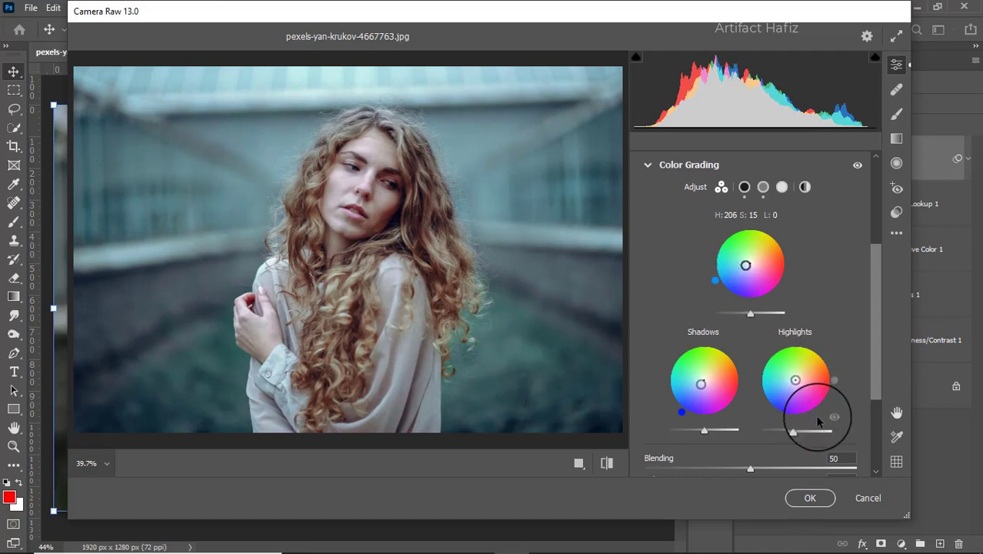
drag(795, 381, 855, 318)
In Calibration, set the primary saturations to Green +51, Blue -13 and Red -29.
scroll(852, 319, down, 4)
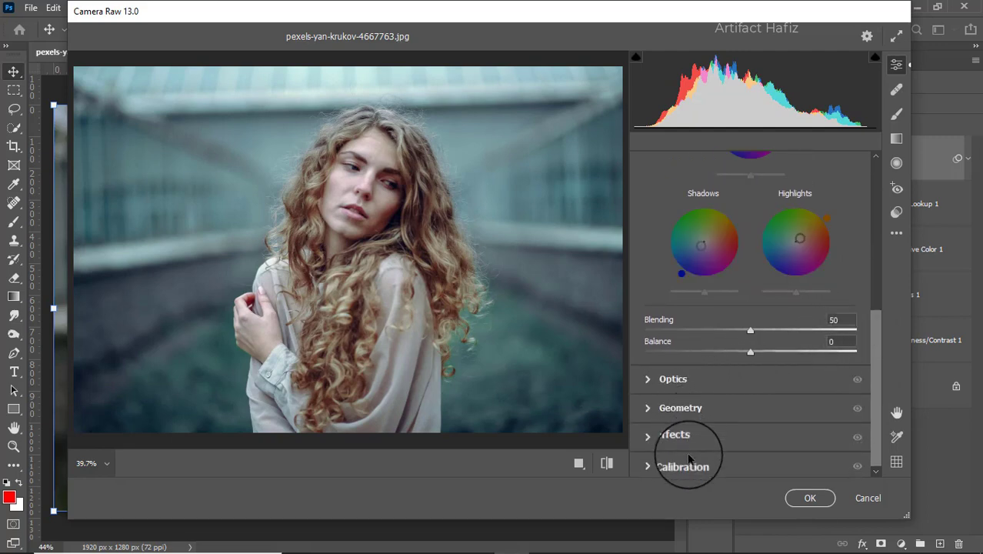
click(684, 465)
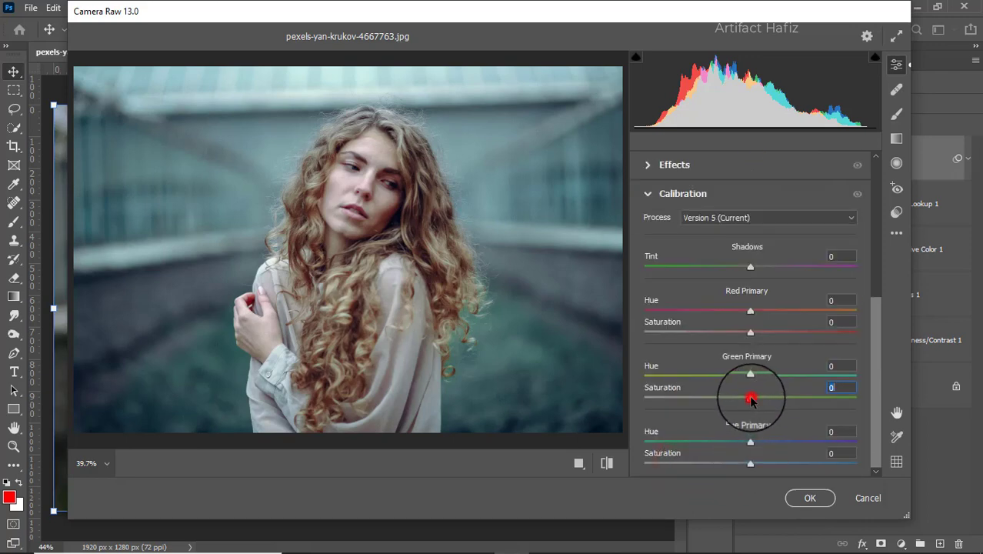
drag(751, 399, 804, 399)
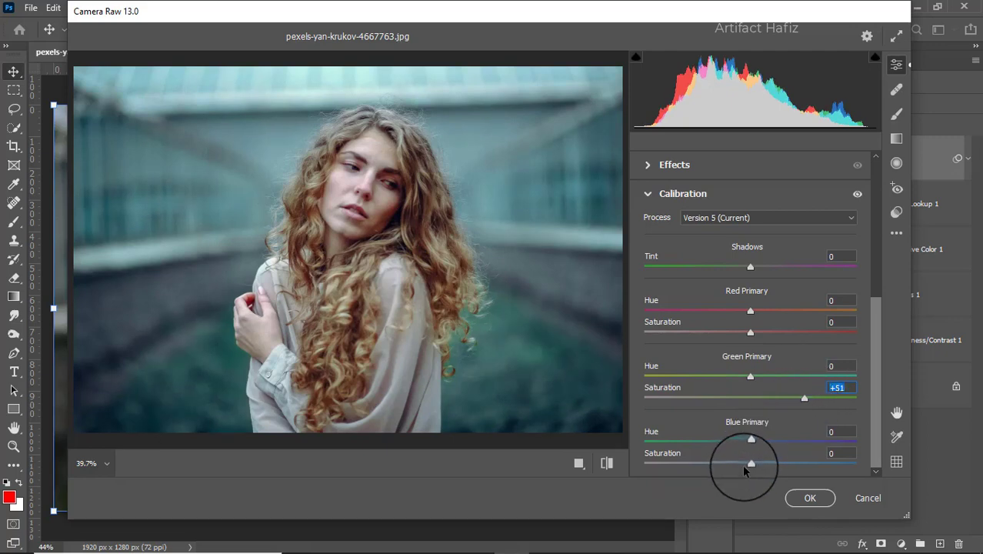
drag(752, 467, 791, 465)
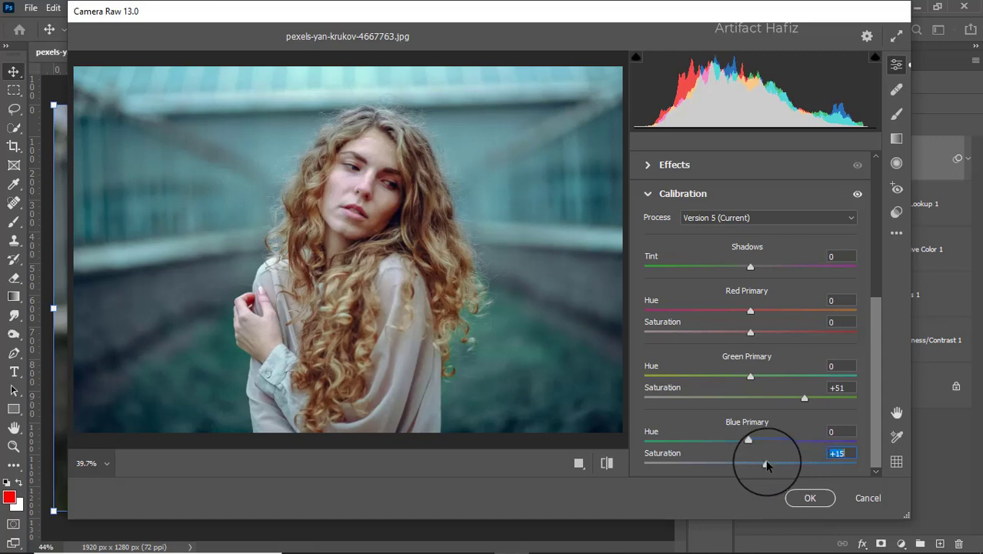
drag(695, 461, 736, 464)
drag(750, 331, 685, 332)
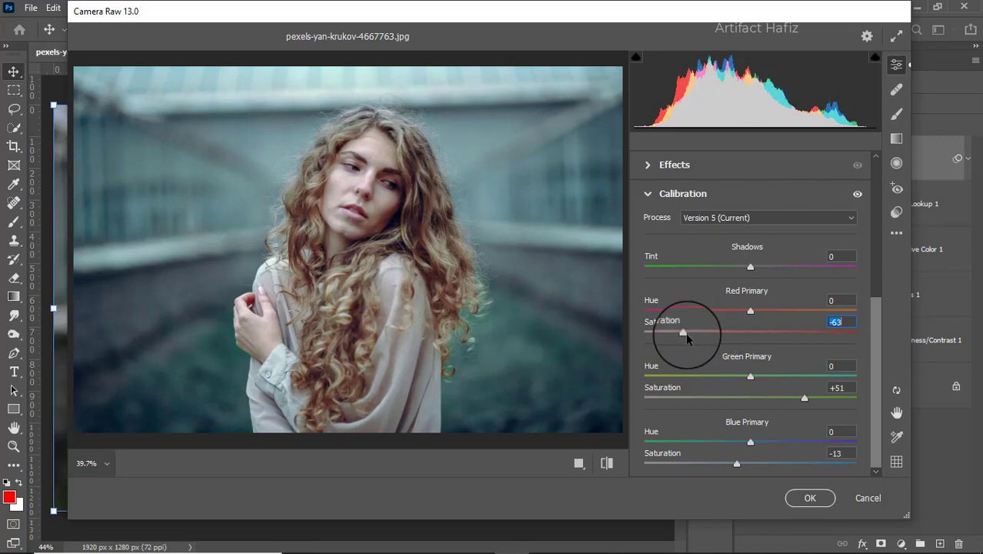
drag(686, 333, 730, 346)
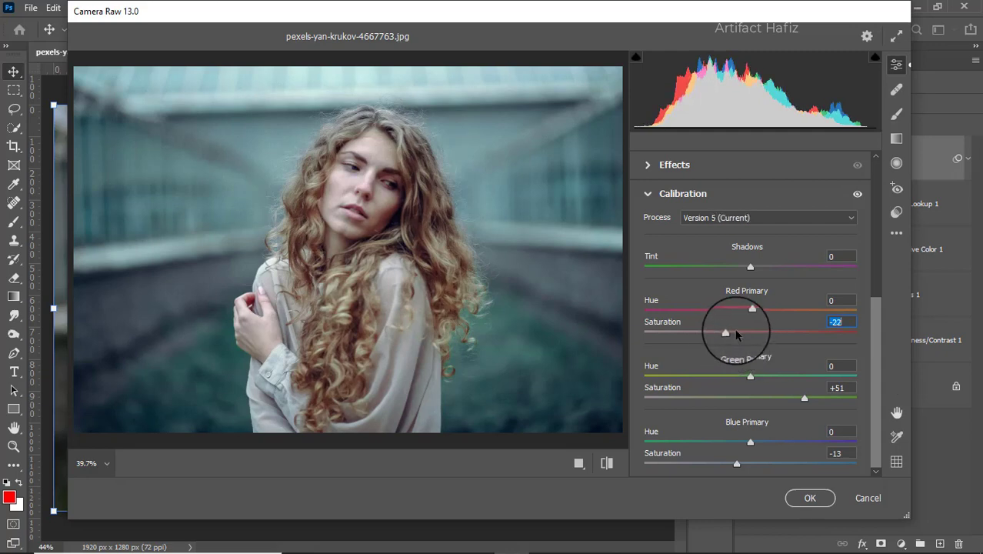
drag(725, 337, 720, 336)
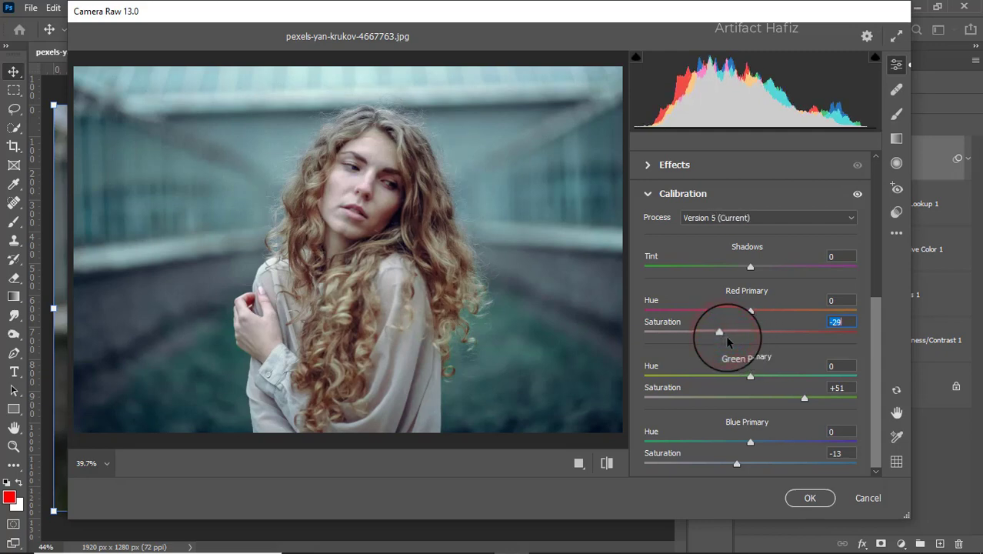
On the blue channel curve, raise the black point to output 19, move the shadow point to 57/64 and add a highlight point at 193/188.
drag(877, 340, 826, 258)
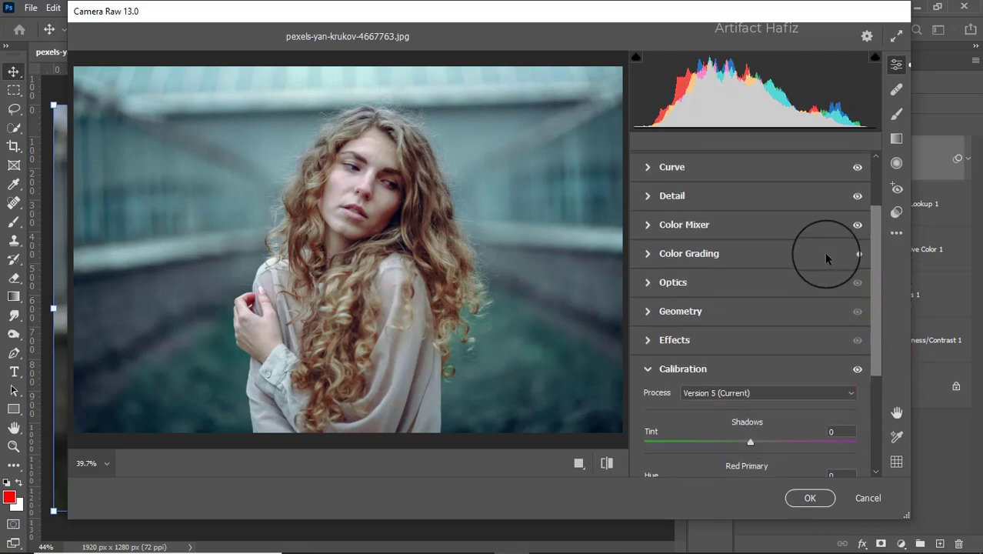
click(656, 166)
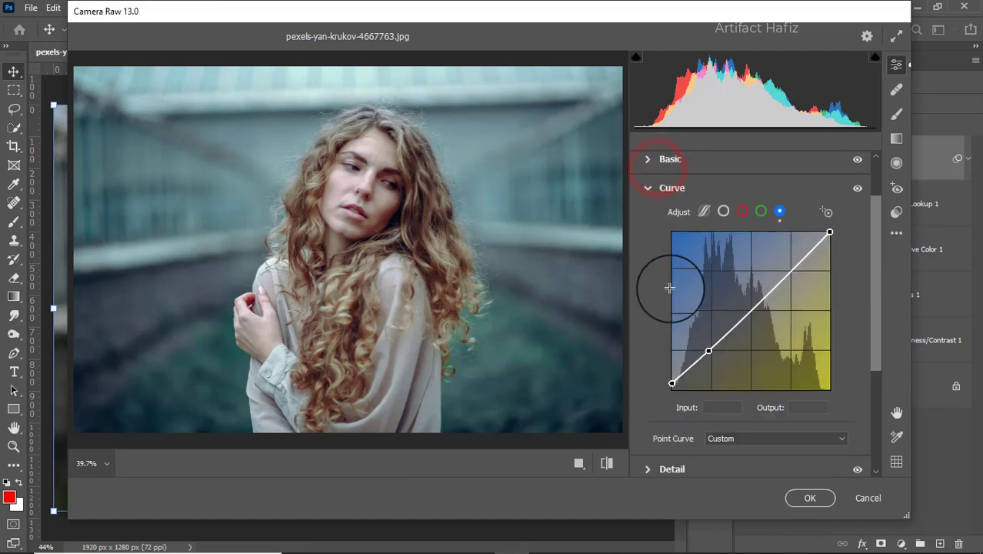
drag(671, 389, 672, 379)
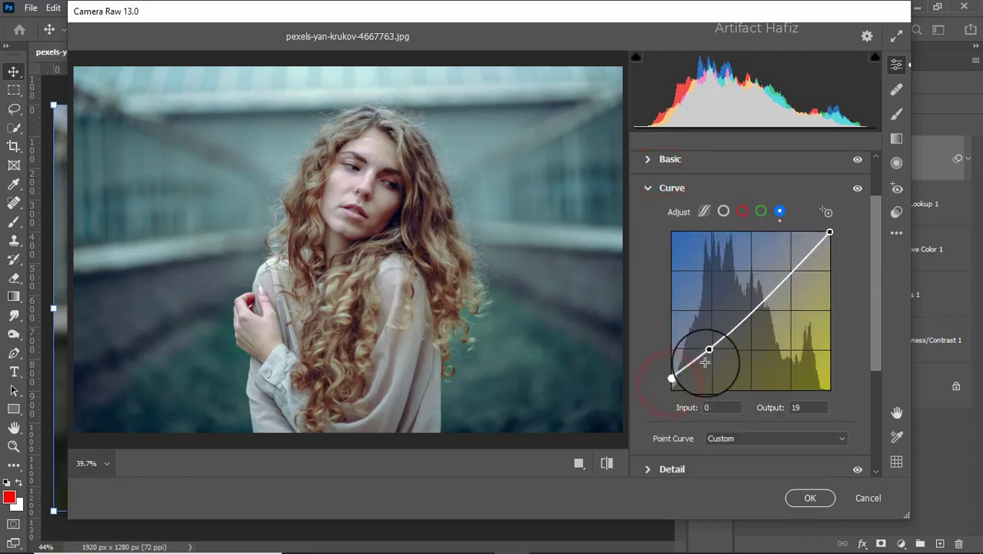
click(708, 351)
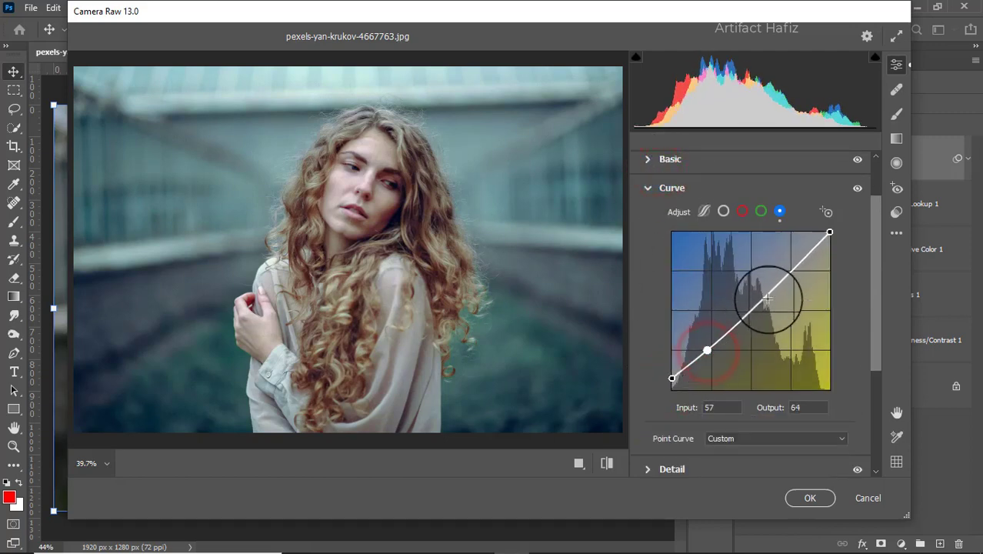
click(790, 272)
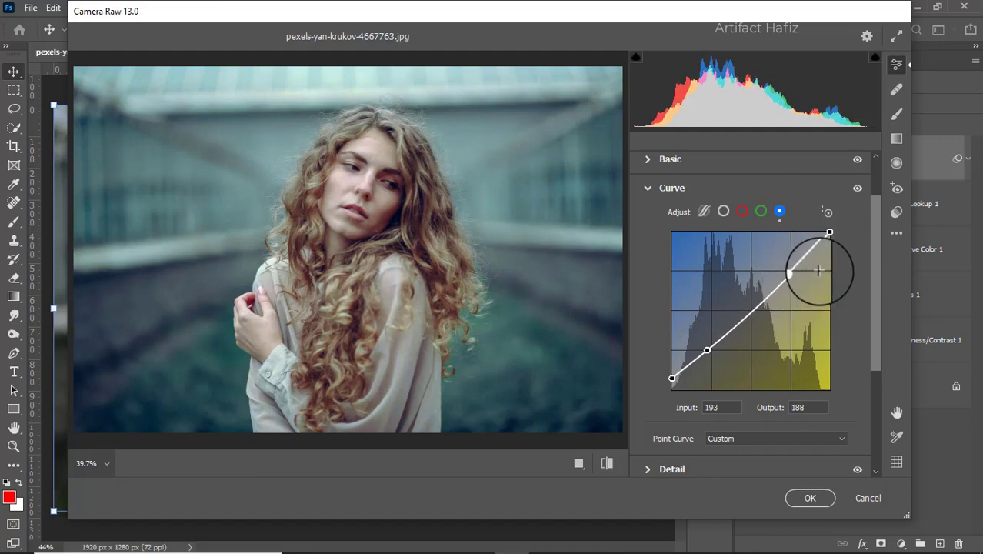
Add a graduated filter from the photo's lower-right corner with Temperature -86, and stretch it almost horizontally to the woman's elbow side.
scroll(820, 266, up, 1)
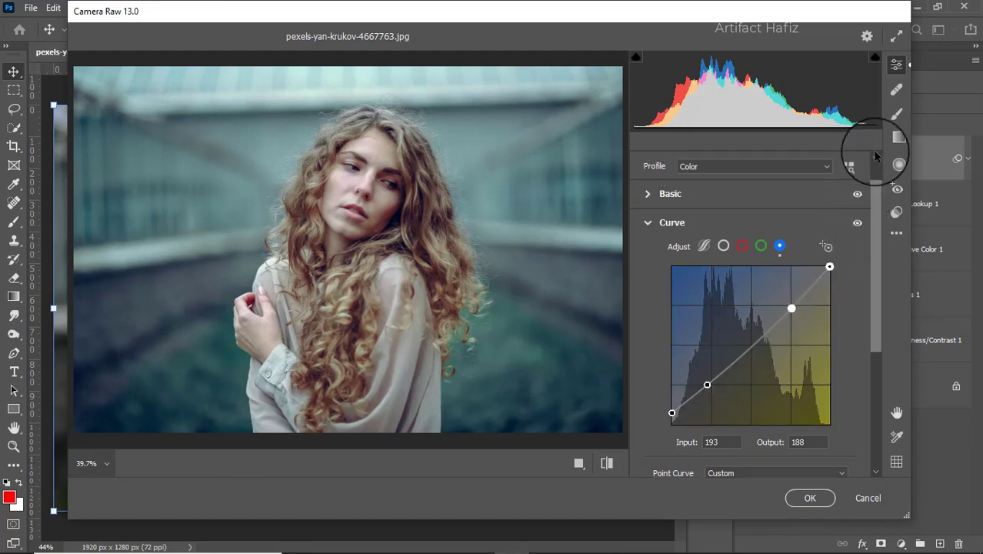
click(894, 139)
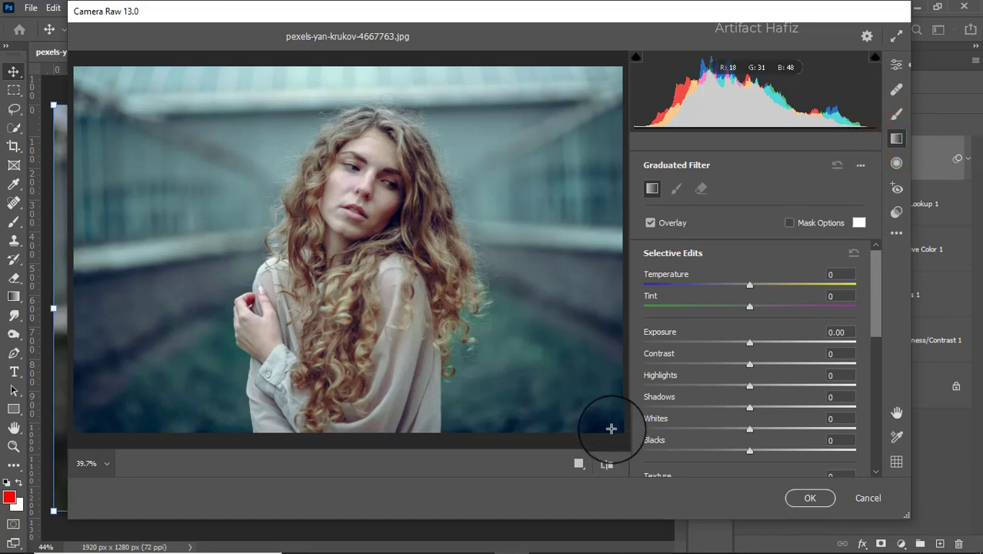
drag(610, 428, 420, 241)
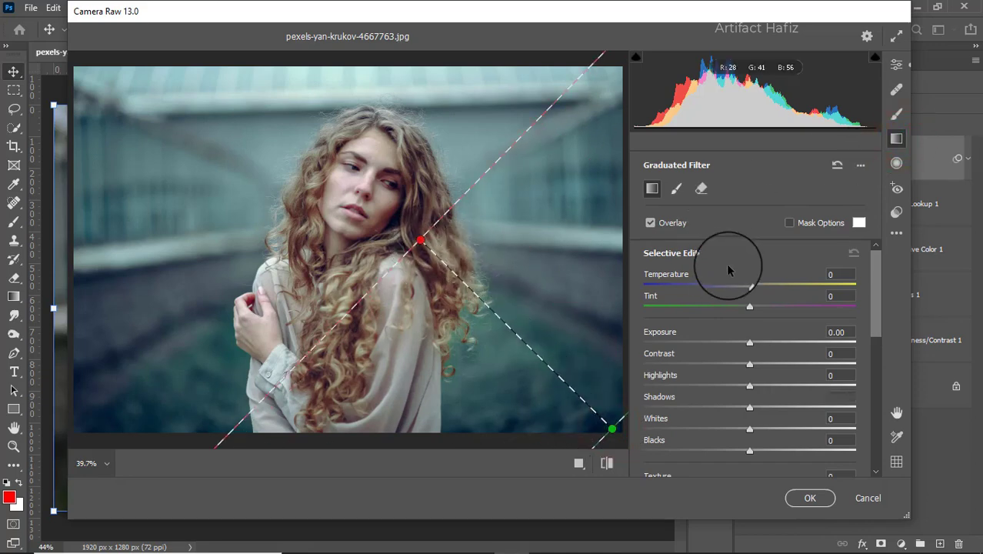
drag(750, 285, 658, 285)
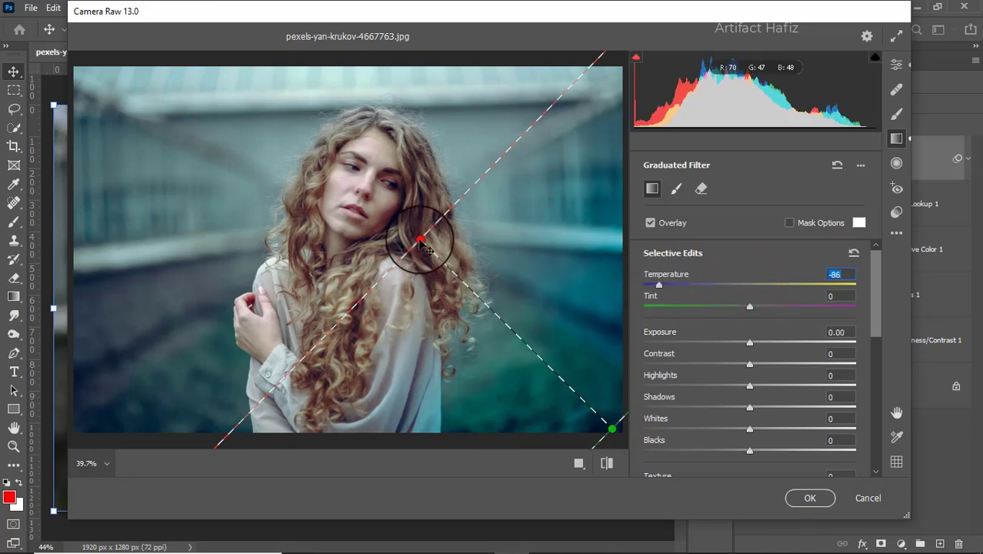
drag(419, 241, 261, 406)
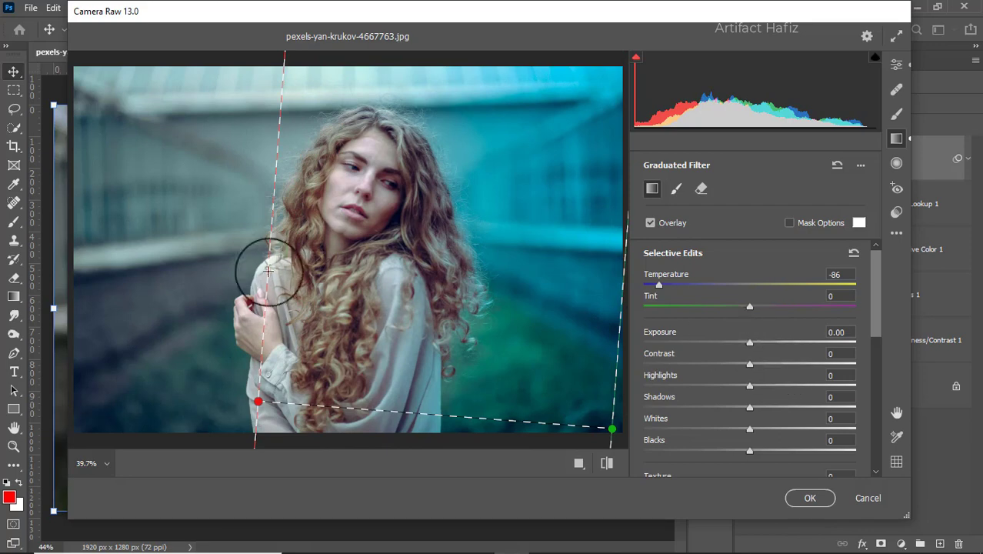
Add two more graduated filters at Temperature -86, one from the photo's left edge towards the lower right, one from the top edge to the woman's face.
drag(74, 227, 398, 340)
drag(432, 263, 262, 23)
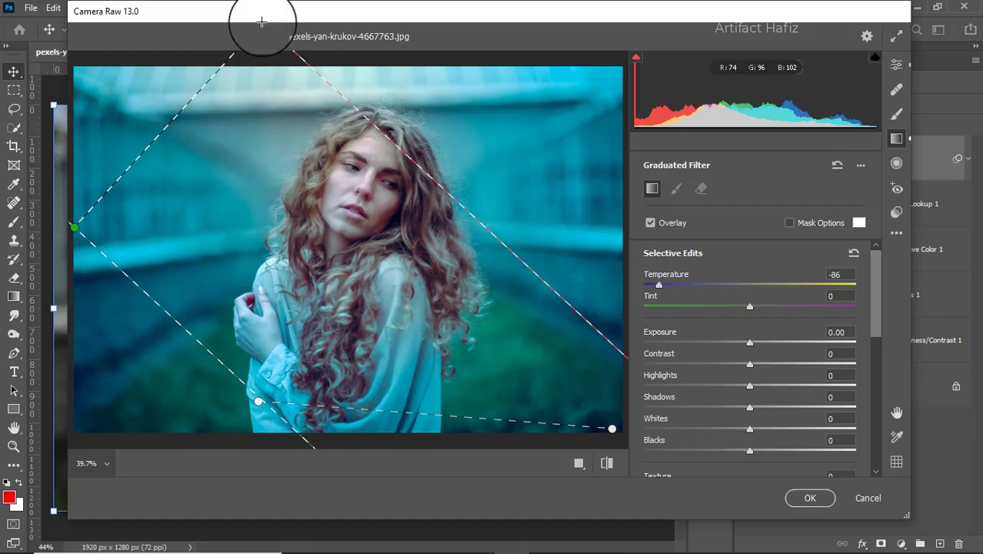
drag(266, 60, 335, 210)
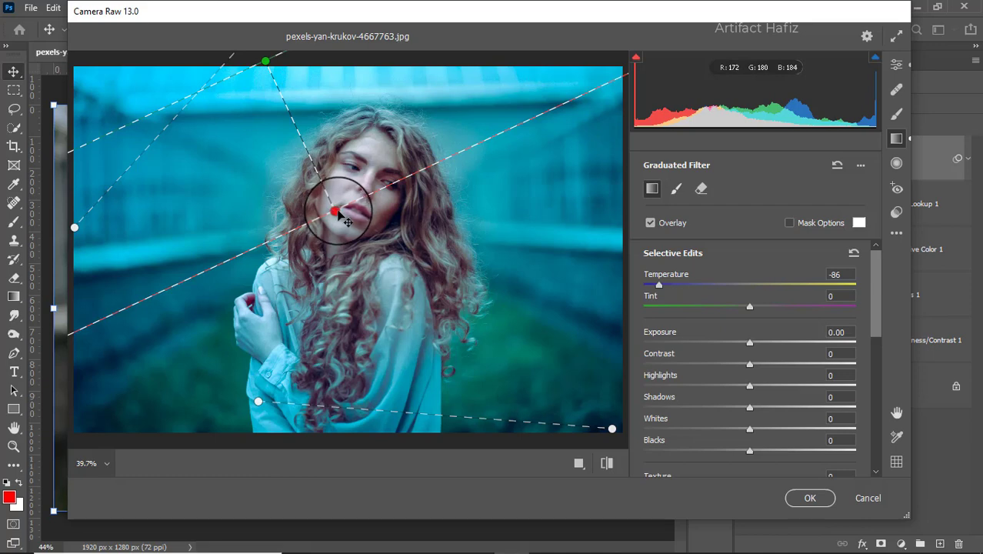
drag(338, 215, 340, 210)
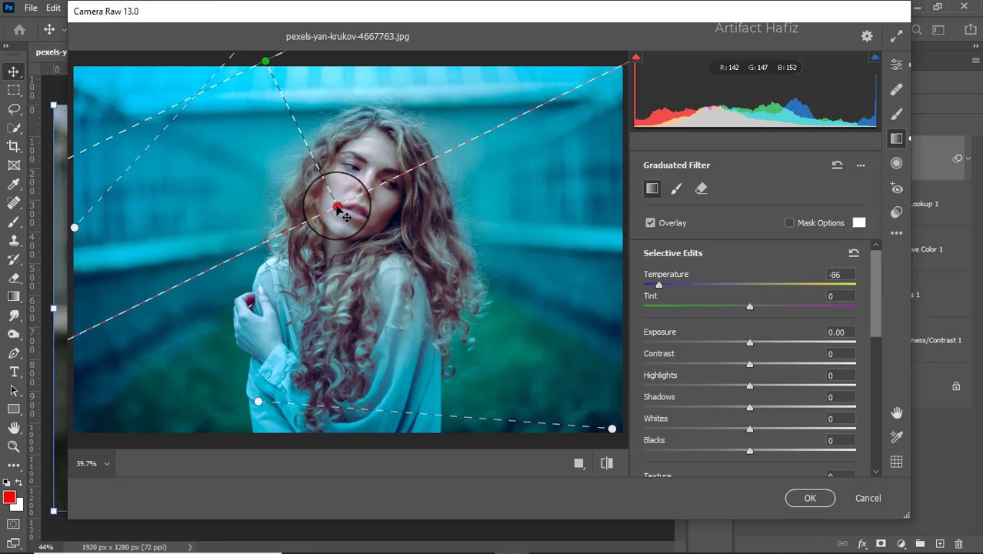
click(334, 200)
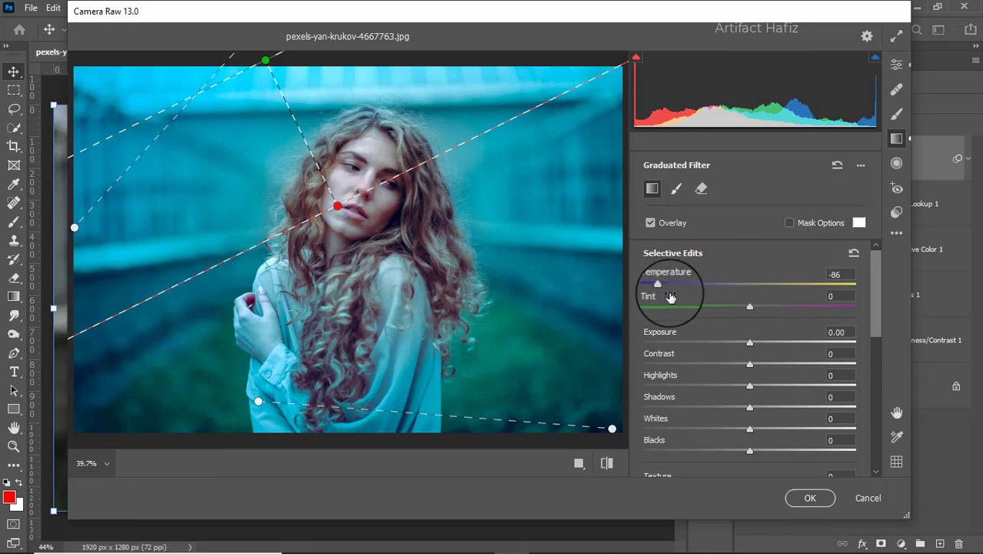
Set the graduated filters' Temperature to -52 for the top one, -54 for the left one and -50 for the right one.
drag(658, 286, 695, 285)
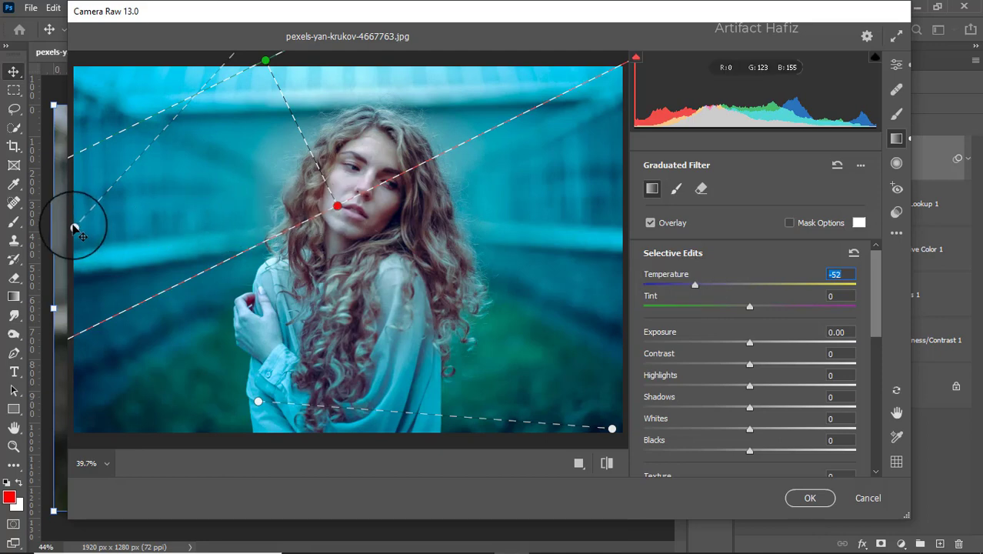
click(73, 227)
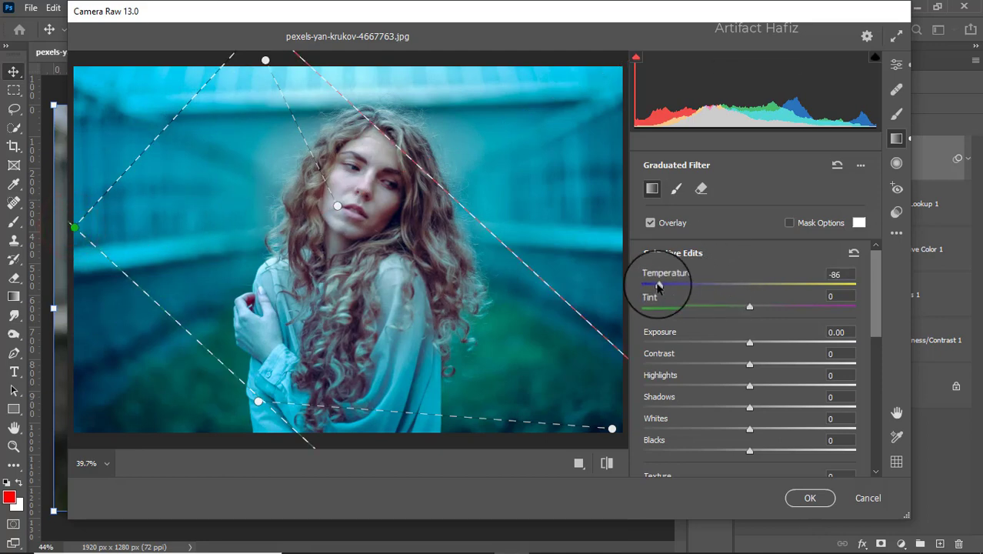
drag(659, 286, 696, 286)
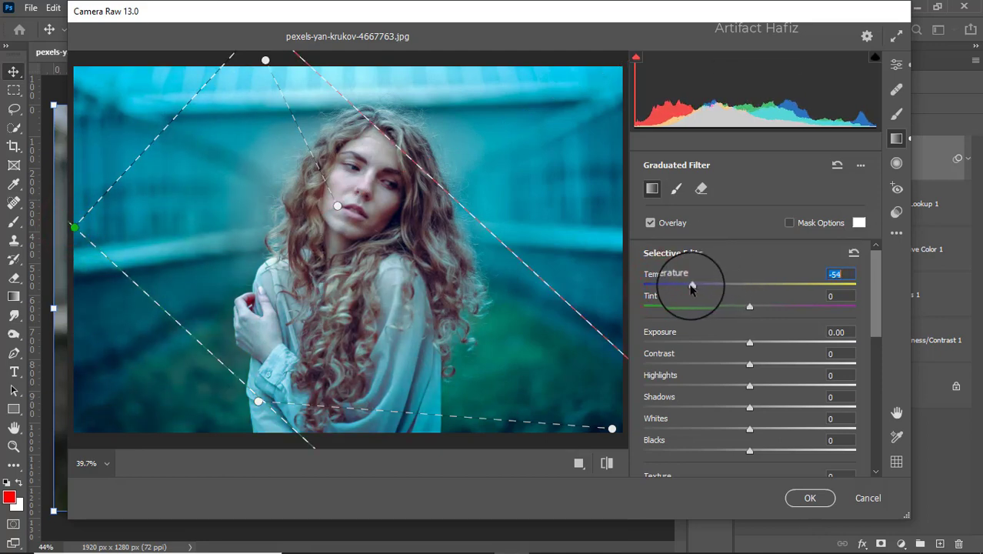
click(612, 429)
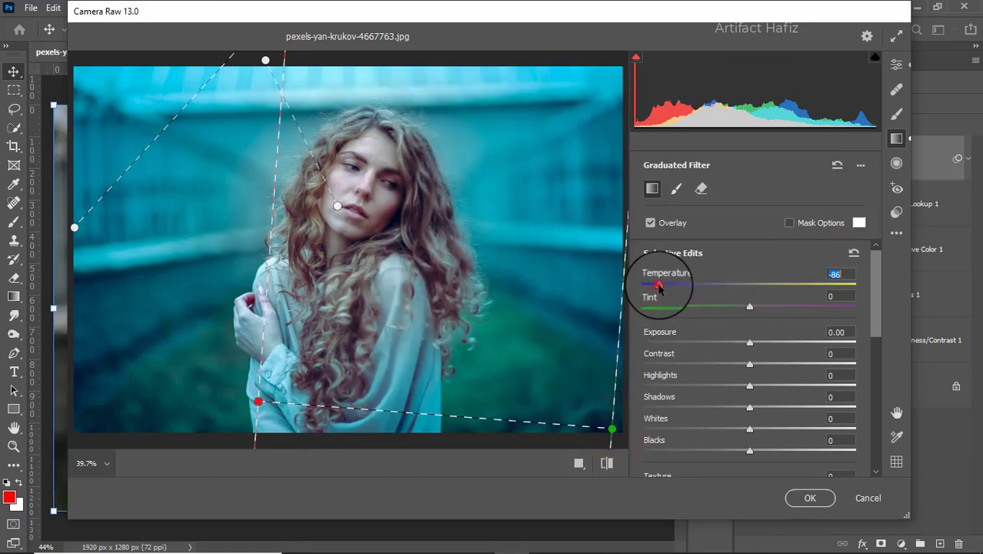
drag(659, 285, 697, 291)
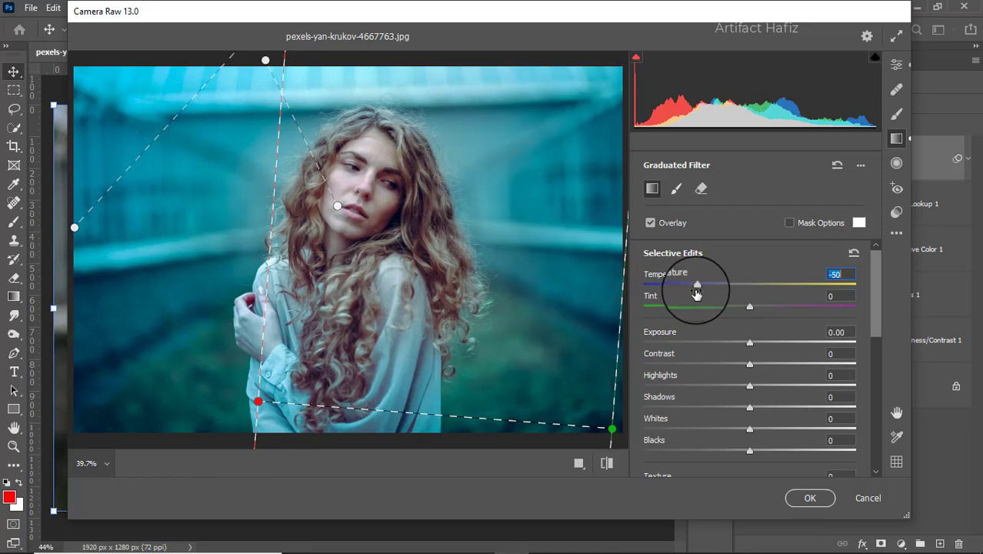
Lower the graduated filters' Exposure to -0.25 for the right one, -0.20 for the left one and -0.35 for the top one.
scroll(712, 326, down, 1)
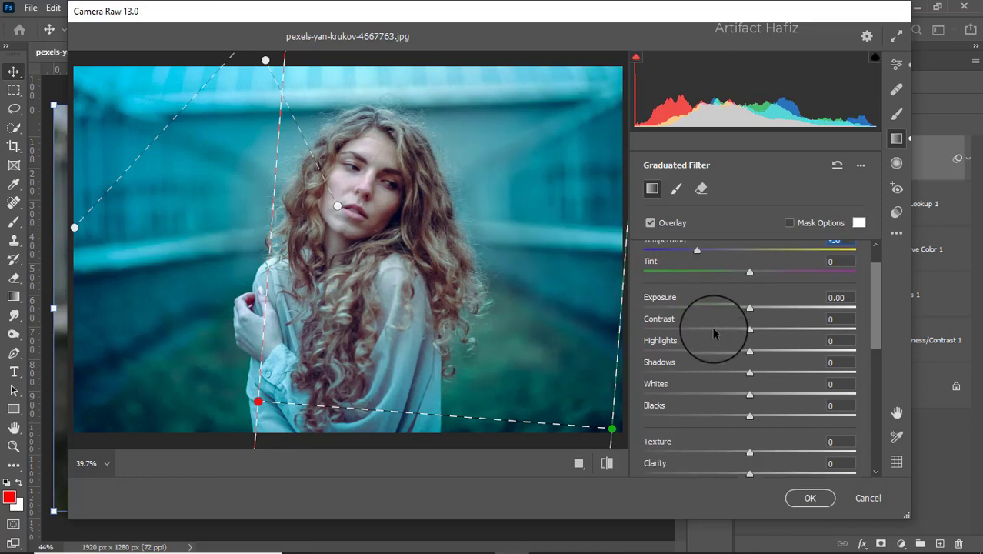
scroll(711, 326, up, 1)
mouse_move(751, 344)
mouse_down()
mouse_move(731, 345)
mouse_move(743, 344)
mouse_up()
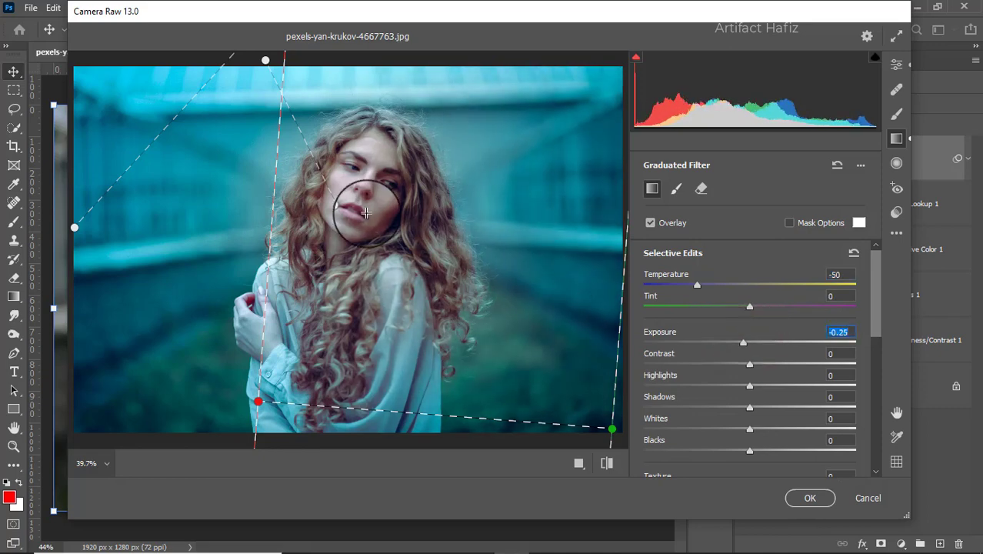
click(74, 228)
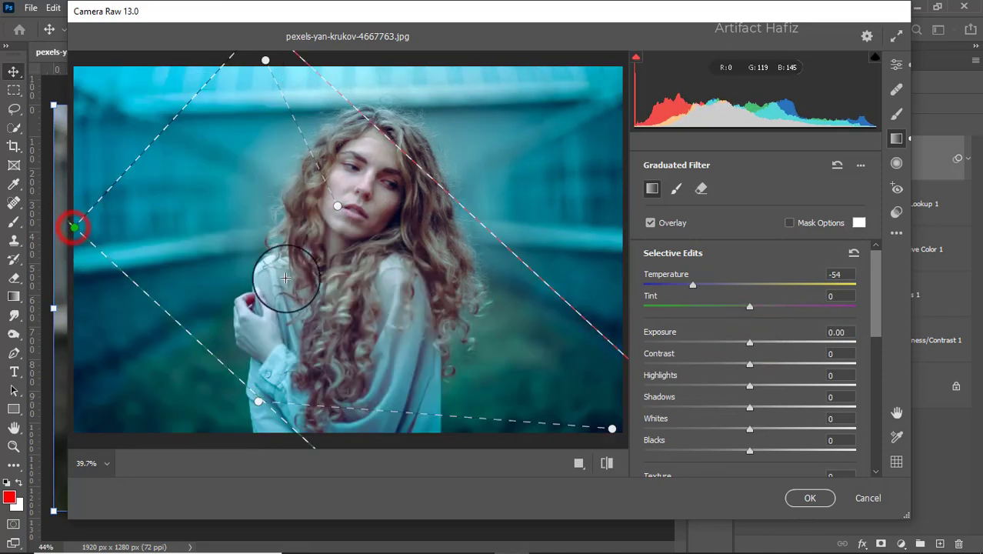
drag(747, 344, 740, 347)
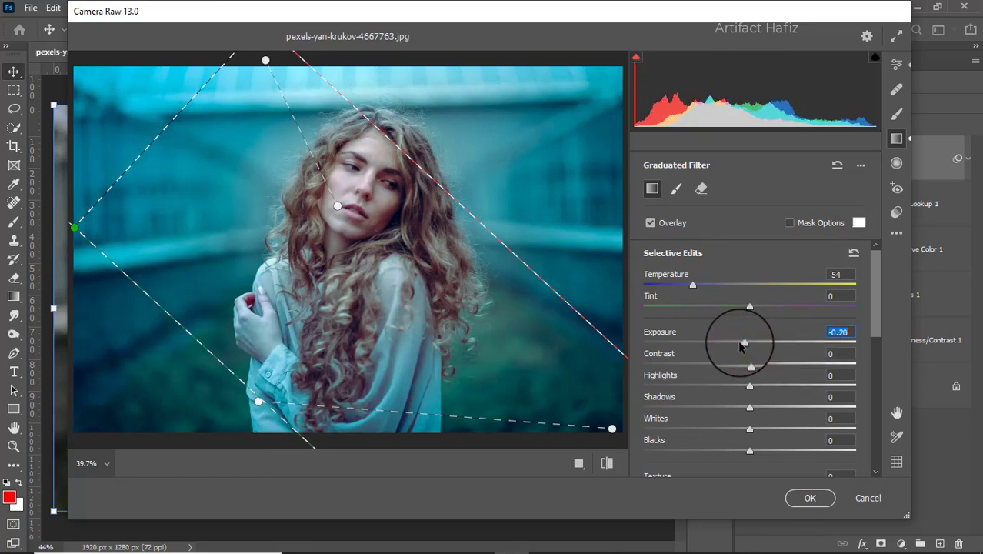
click(265, 61)
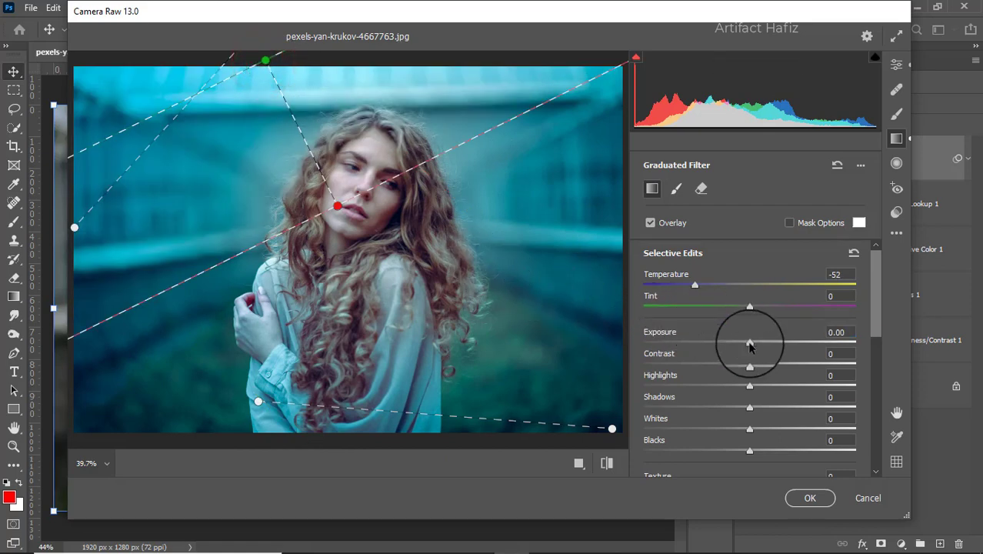
drag(751, 344, 736, 346)
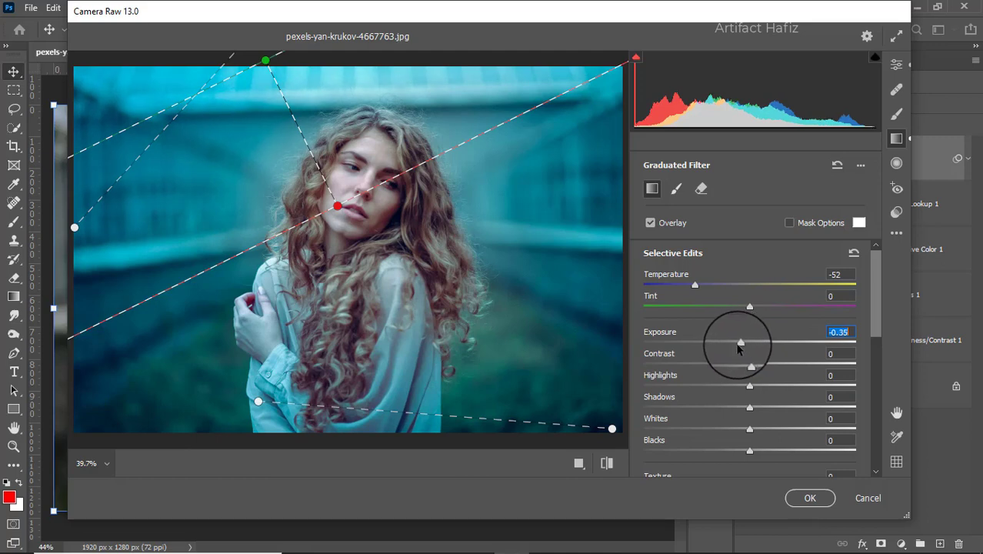
Compare the edited photo with the original and apply the Camera Raw Filter to Layer 1.
click(896, 65)
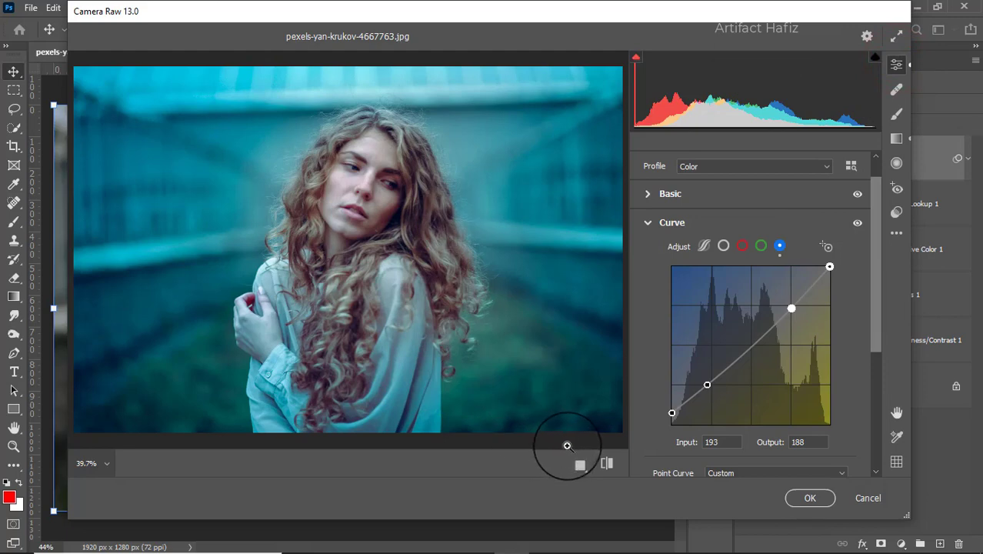
click(580, 465)
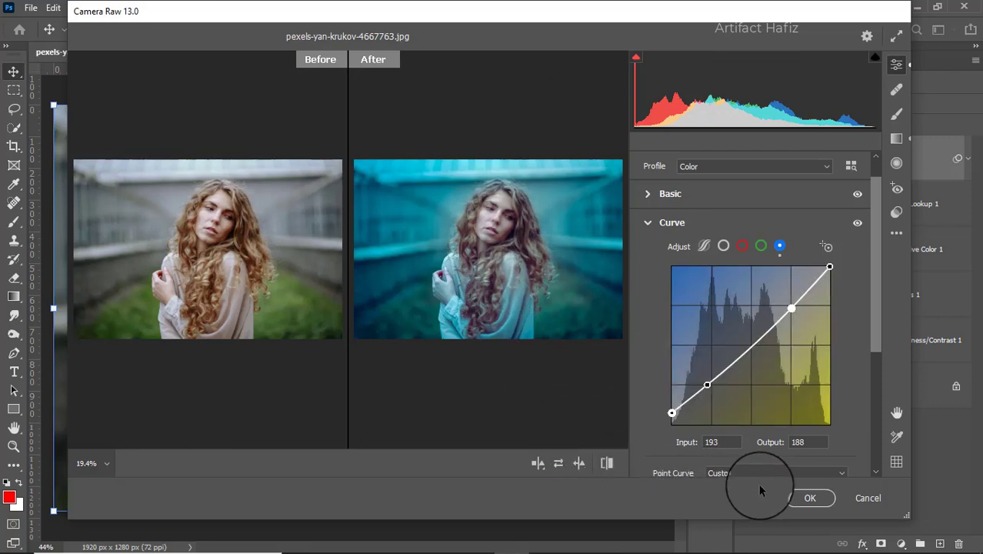
click(808, 498)
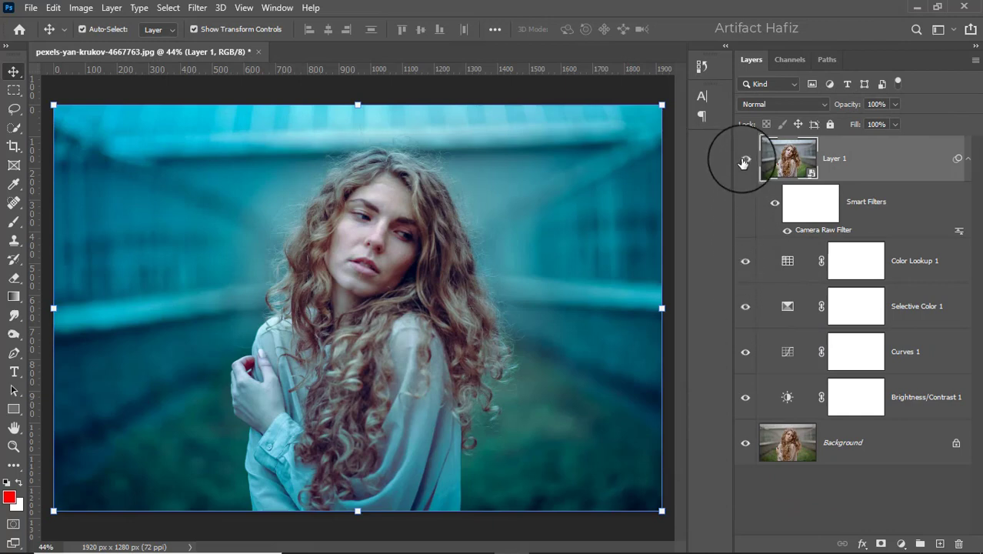
click(743, 160)
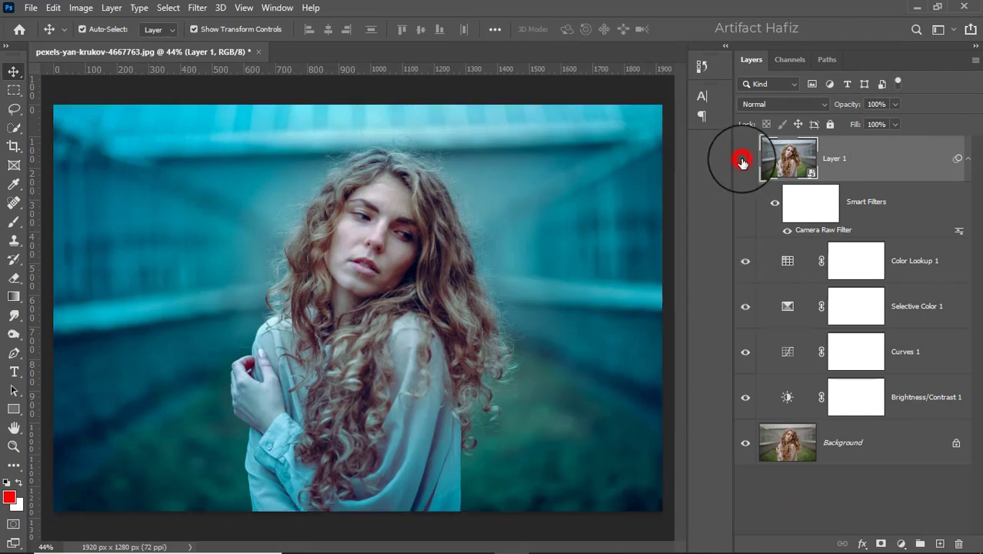
click(743, 160)
Add a Color Lookup adjustment layer above Layer 1 using TealOrangePlusContrast.3DL and reduce its opacity to 10%.
click(884, 157)
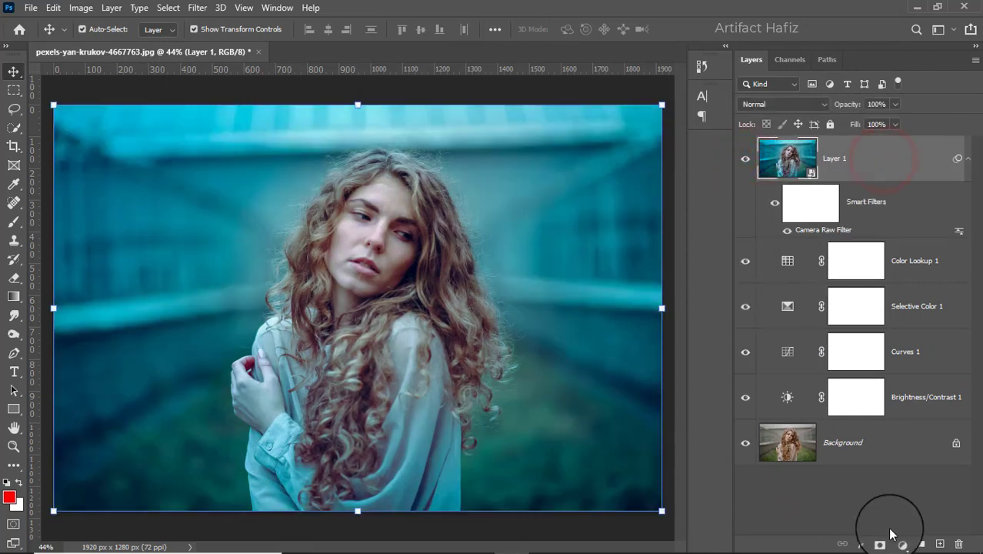
click(898, 544)
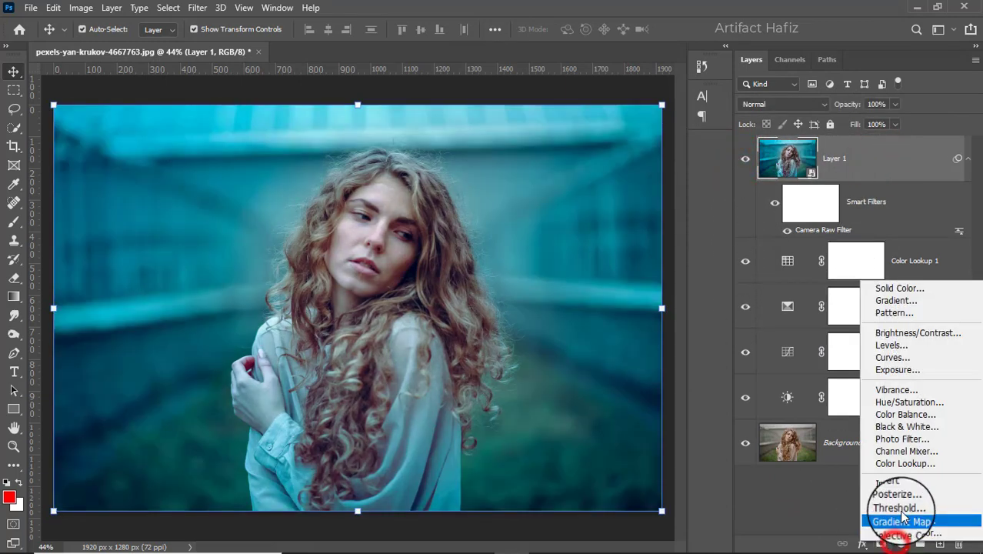
click(904, 463)
click(633, 140)
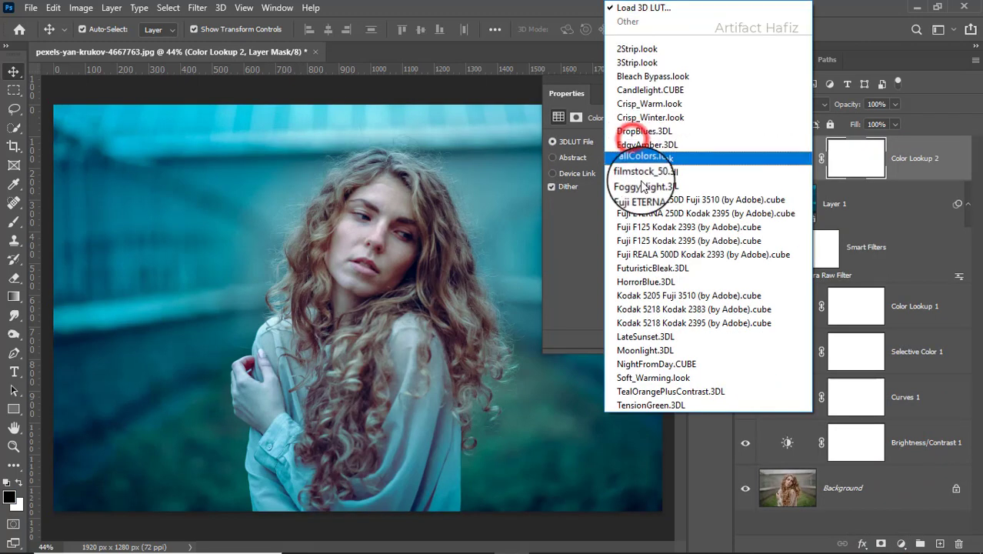
click(652, 391)
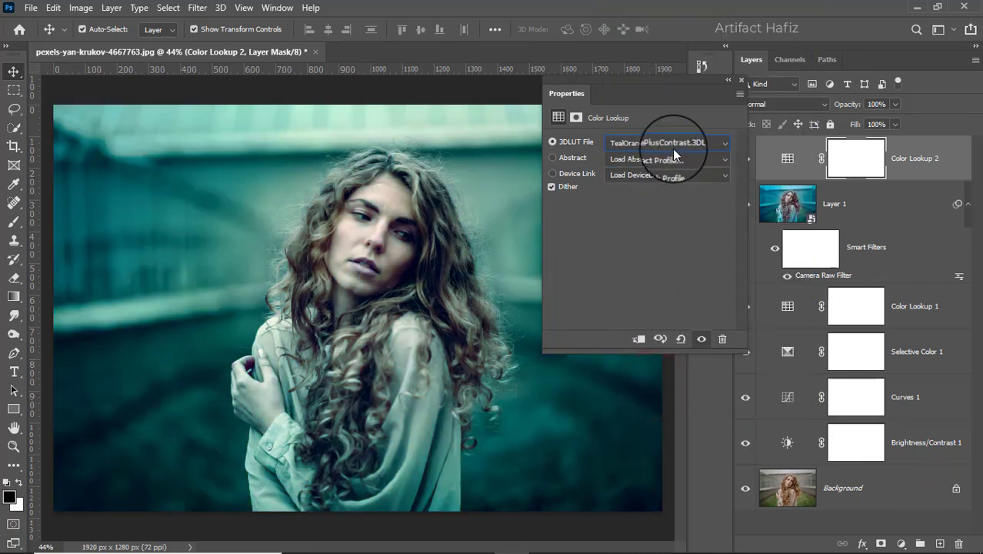
click(742, 80)
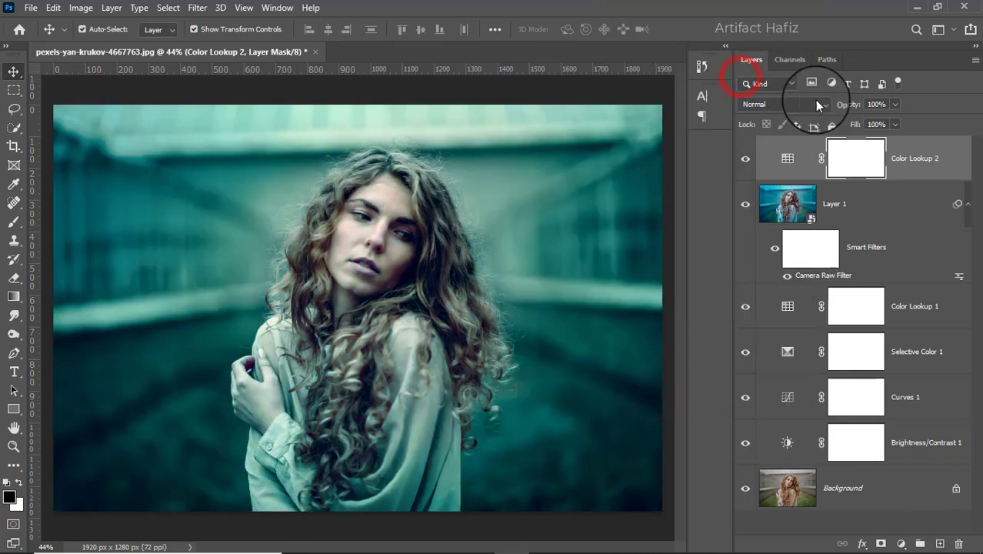
click(897, 104)
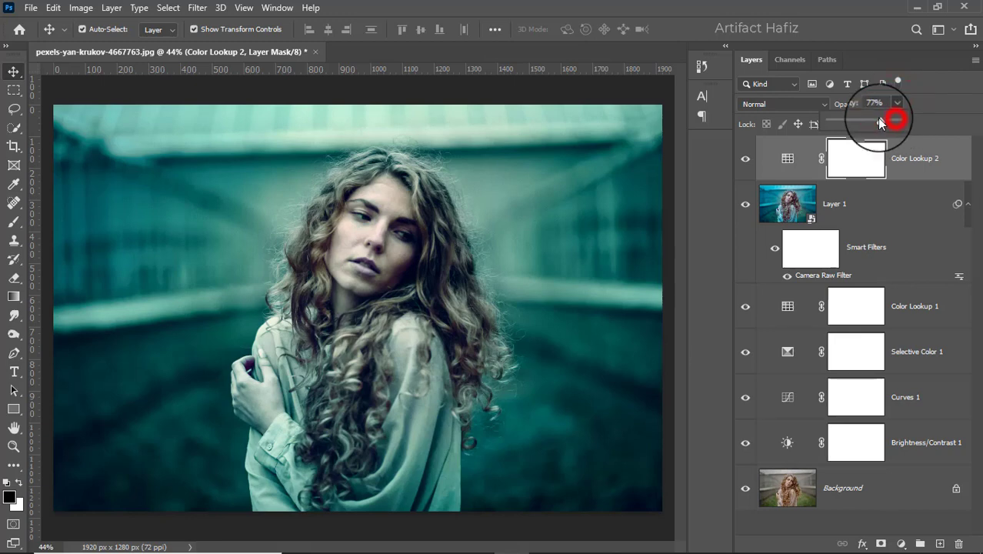
drag(881, 123, 834, 122)
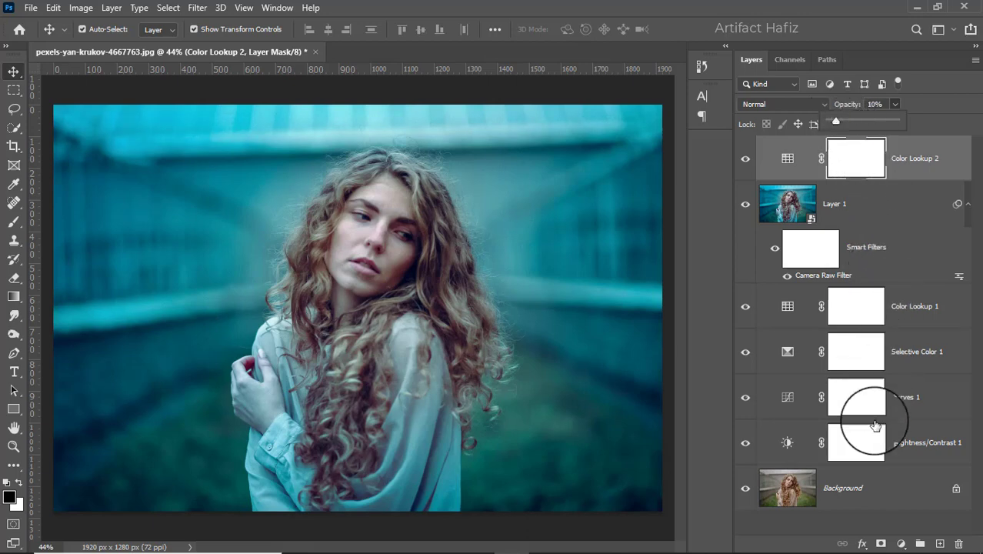
Add a bright sky-blue Solid Color fill layer on top and set its blend mode to Color.
click(901, 544)
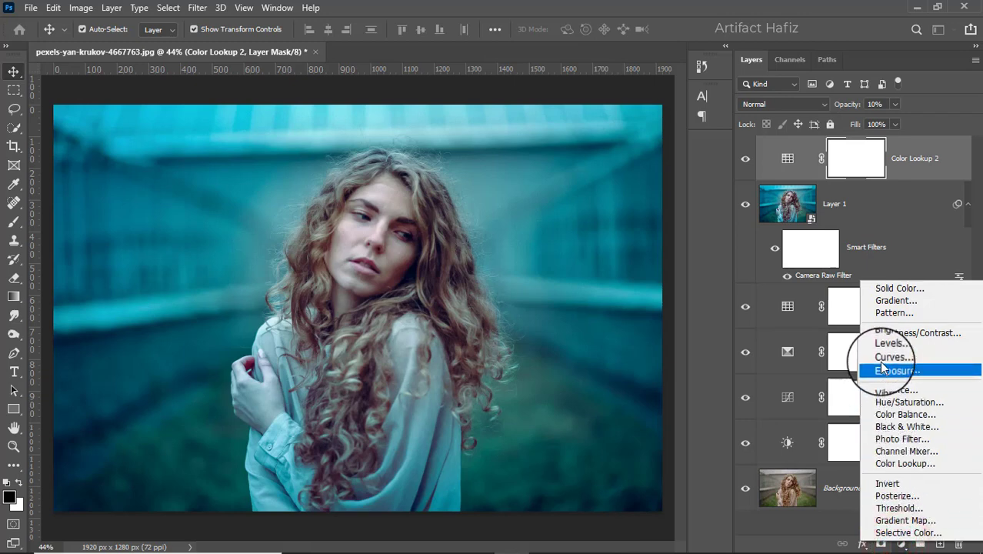
click(890, 289)
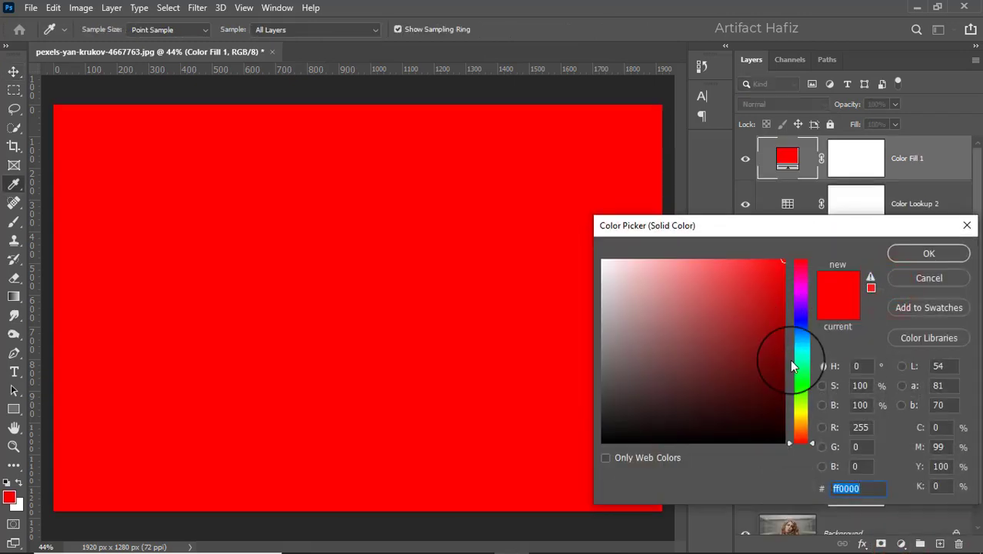
click(802, 357)
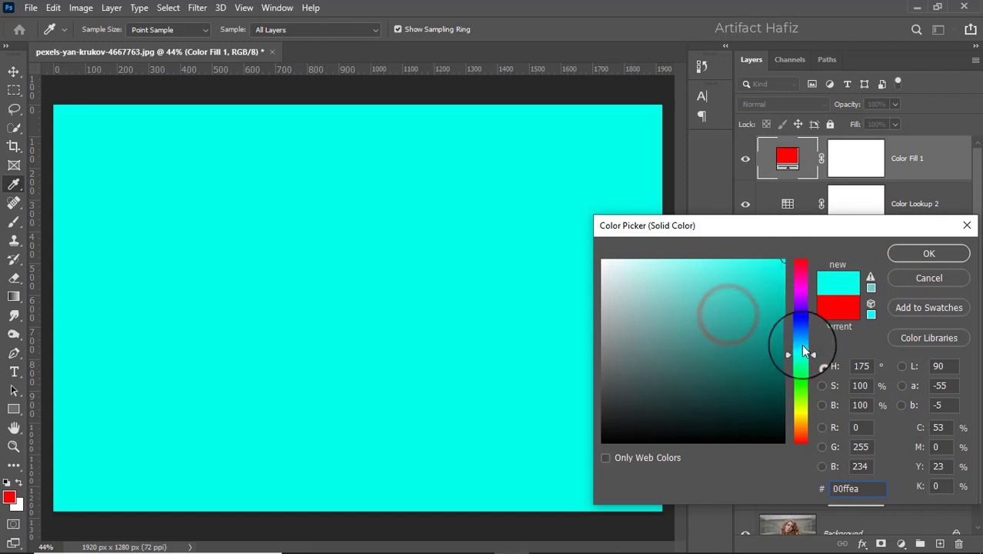
click(802, 353)
click(801, 344)
click(897, 258)
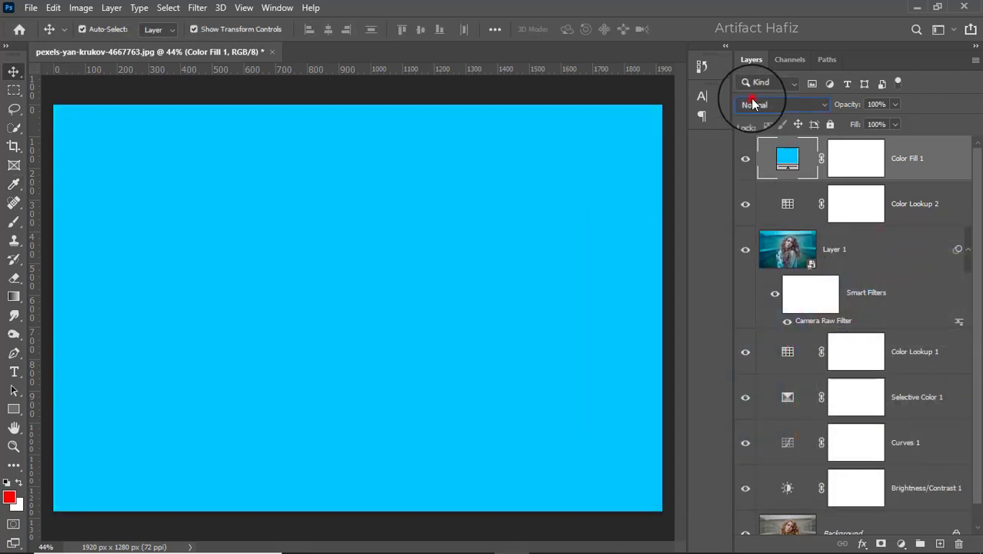
click(751, 105)
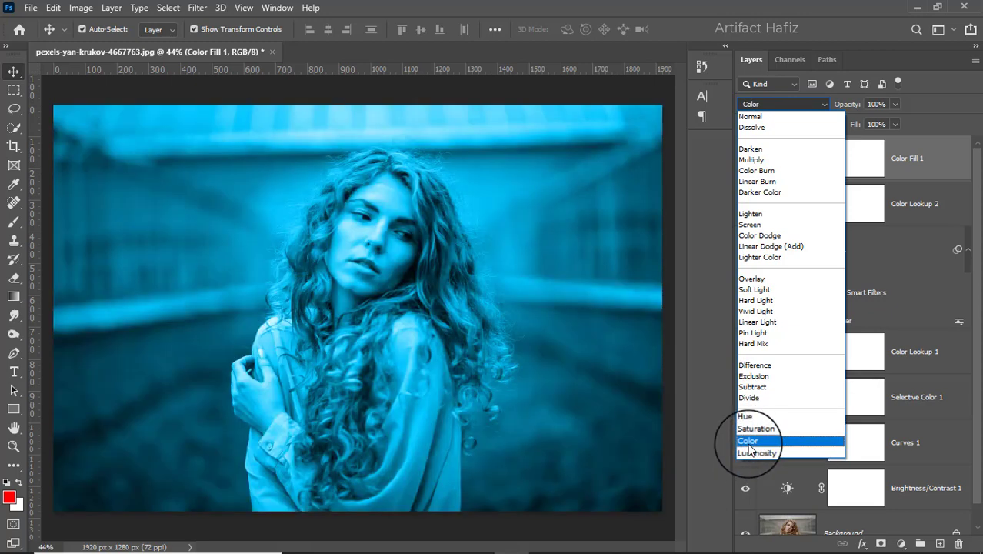
click(748, 442)
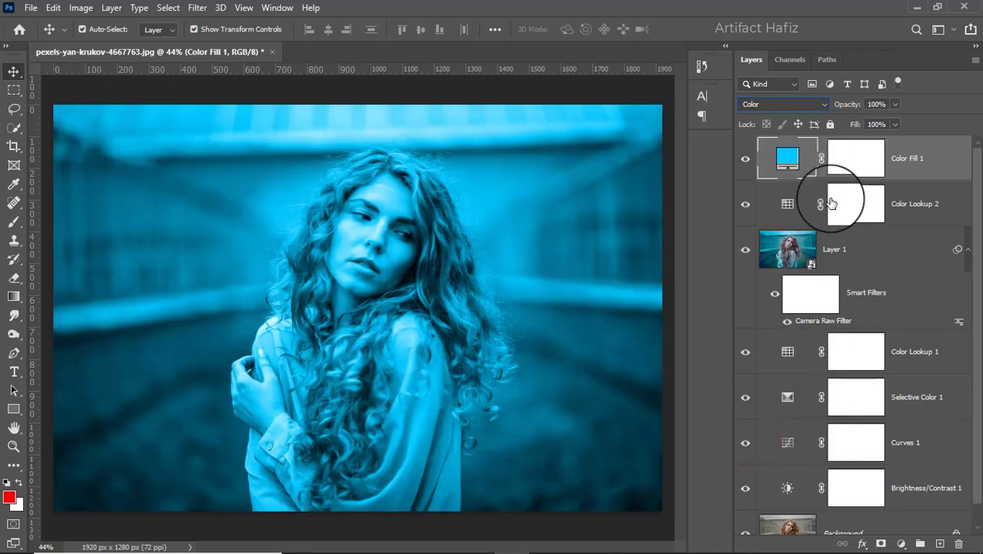
Set up a black Soft Round brush at 100% opacity and 500 px size for painting on the blue color fill's mask.
click(837, 160)
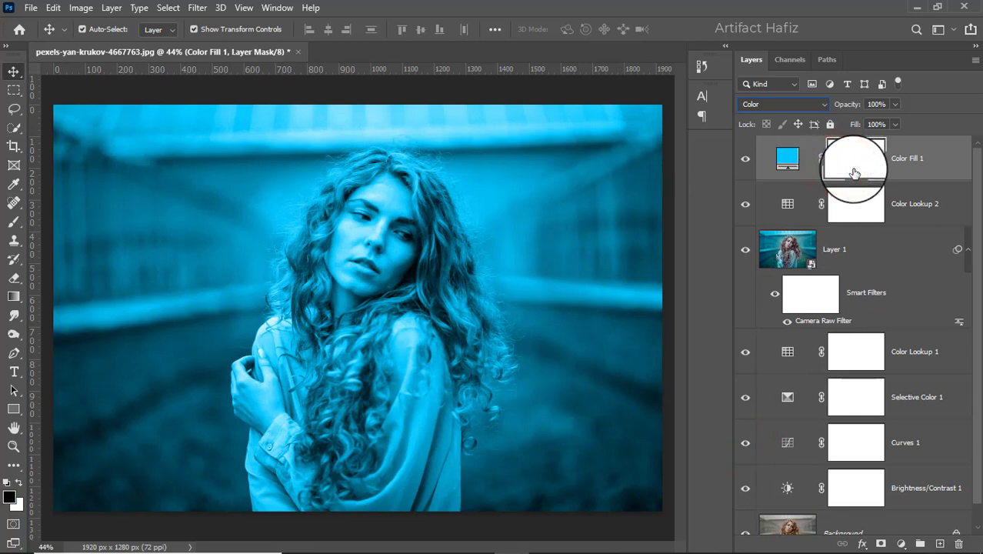
click(12, 224)
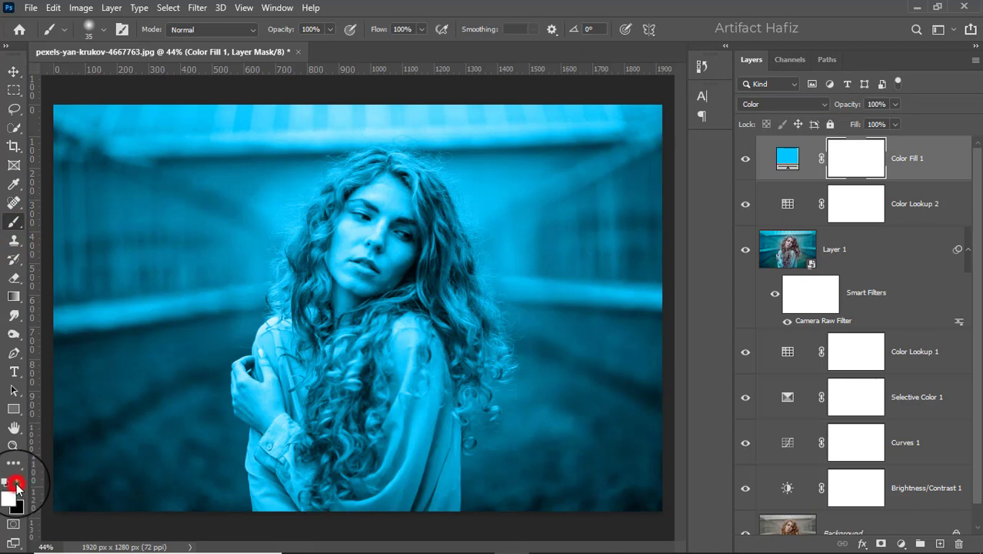
click(98, 31)
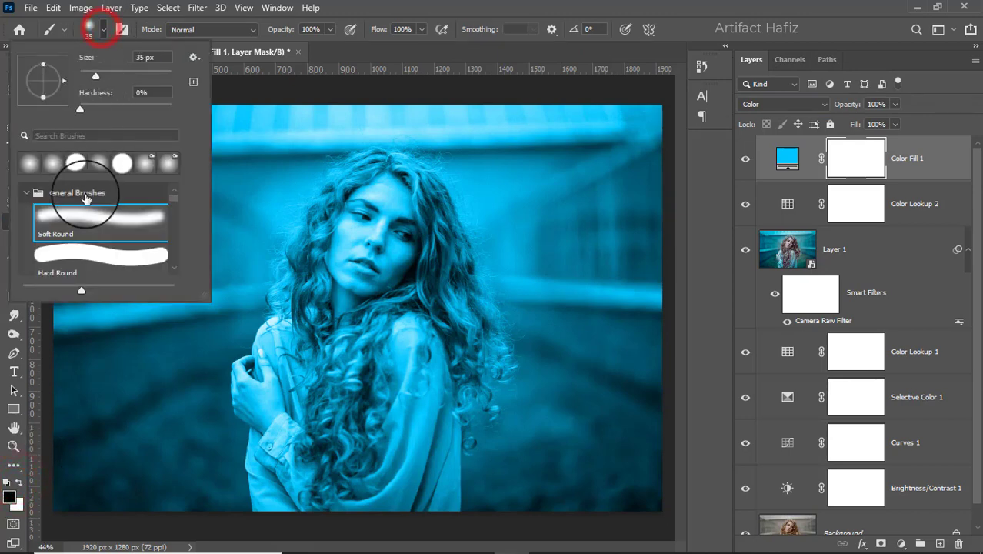
click(83, 209)
click(329, 30)
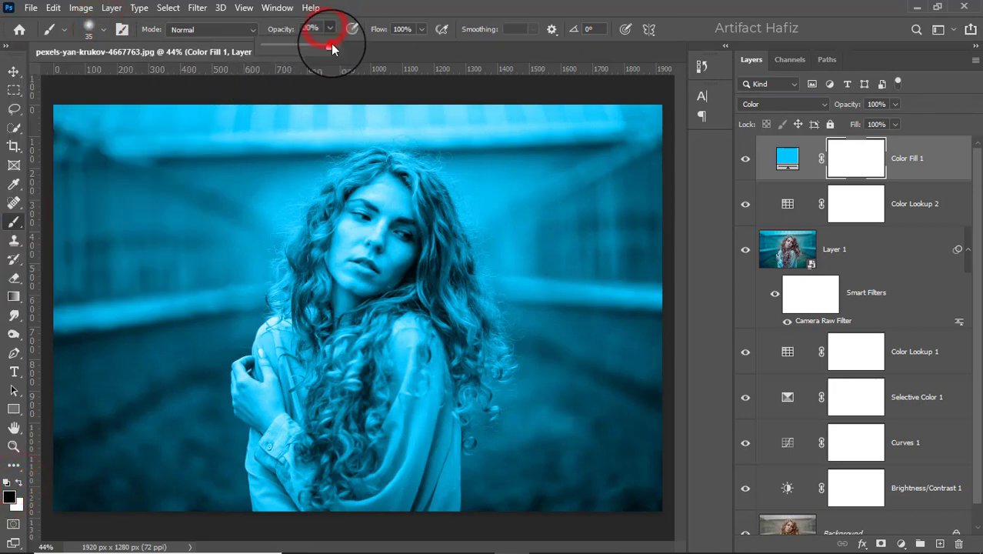
click(364, 6)
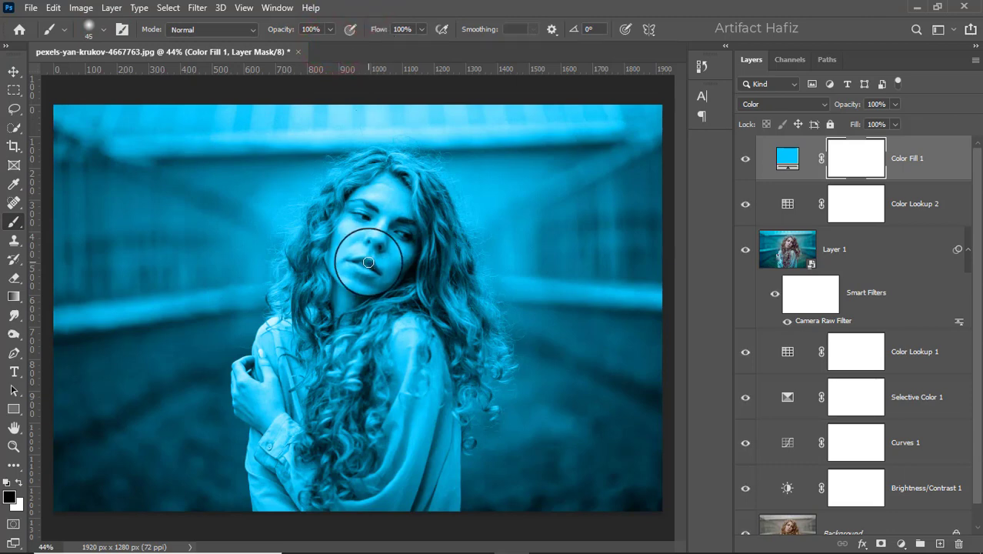
key(bracketright)
key(bracketright)
key(bracketright)
key(bracketright)
key(bracketright)
key(bracketright)
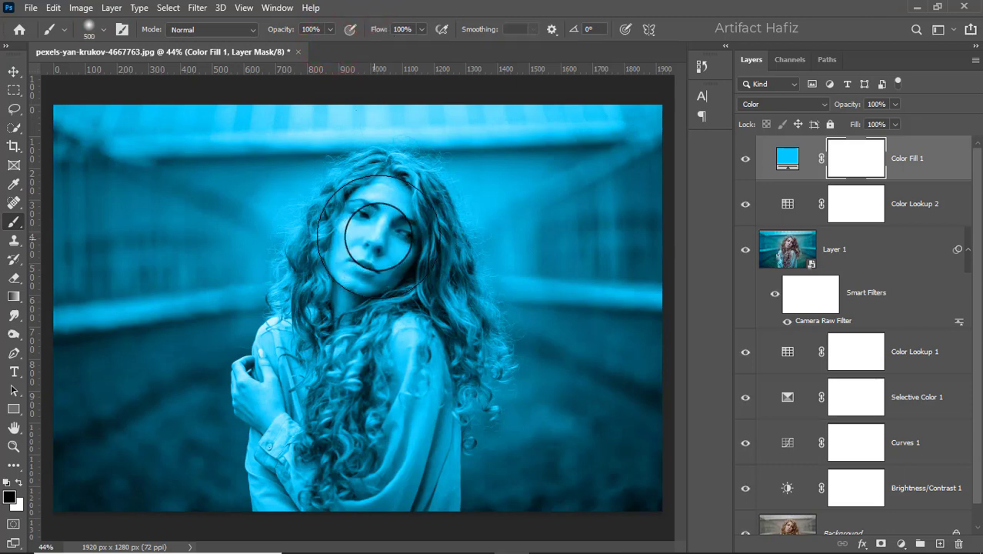
Paint black on the blue fill's mask over the woman's face, hair and body, reducing the brush to 300 px for the remaining areas.
mouse_move(387, 224)
mouse_down()
mouse_move(349, 342)
mouse_move(354, 303)
mouse_move(338, 441)
mouse_move(293, 395)
mouse_move(318, 464)
mouse_move(275, 401)
mouse_up()
key(bracketleft)
key(bracketleft)
key(bracketleft)
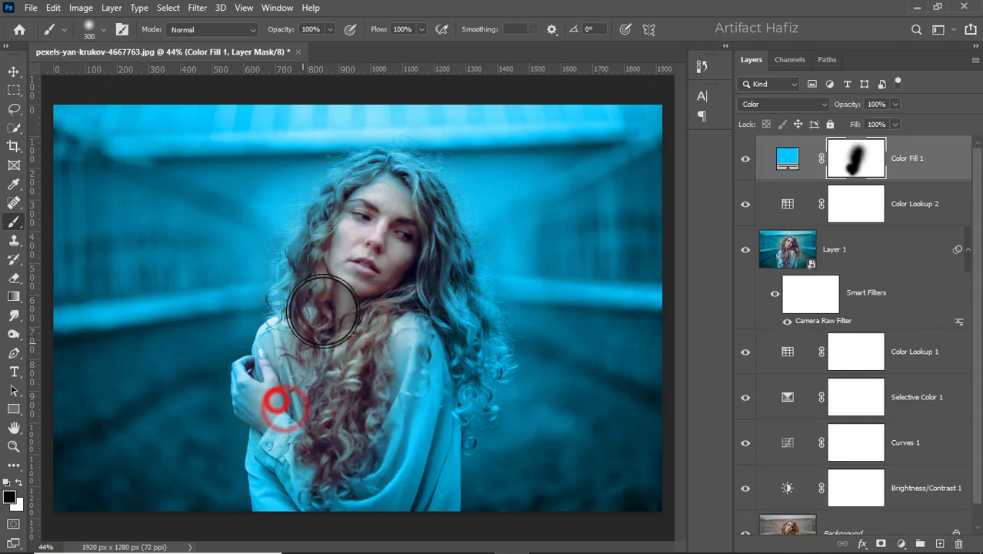
mouse_move(366, 222)
mouse_down()
mouse_move(372, 190)
mouse_move(386, 184)
mouse_move(403, 199)
mouse_move(444, 342)
mouse_move(383, 493)
mouse_move(322, 508)
mouse_move(290, 483)
mouse_move(299, 484)
mouse_move(294, 433)
mouse_move(365, 377)
mouse_move(372, 462)
mouse_move(392, 429)
mouse_move(403, 481)
mouse_move(414, 477)
mouse_move(412, 444)
mouse_move(411, 479)
mouse_move(421, 431)
mouse_move(467, 348)
mouse_move(446, 292)
mouse_up()
drag(308, 292, 306, 302)
mouse_move(362, 204)
mouse_down()
mouse_move(372, 200)
mouse_move(369, 226)
mouse_up()
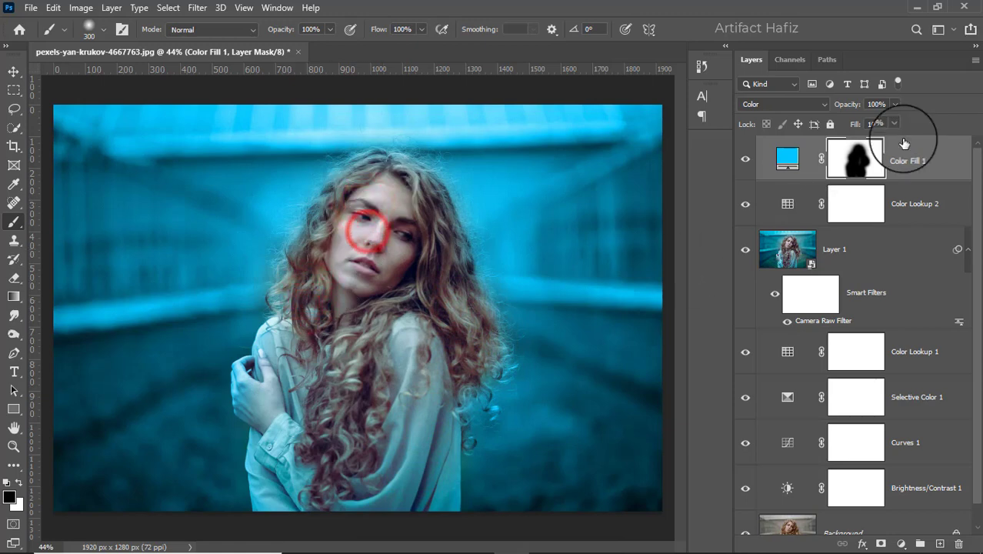
Reduce the blue color fill layer's opacity to 11% and touch up its mask over the woman's chin and neck.
click(895, 104)
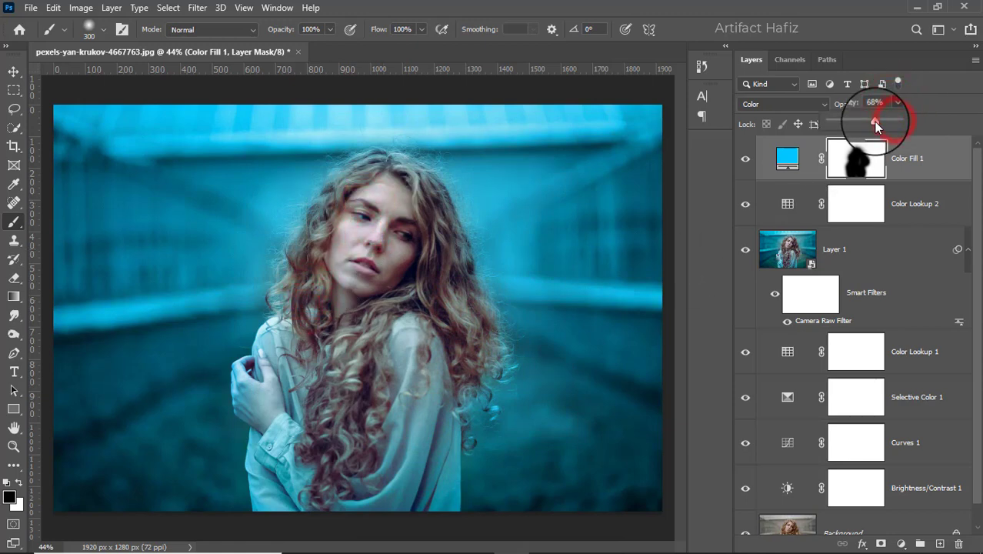
drag(874, 123, 852, 137)
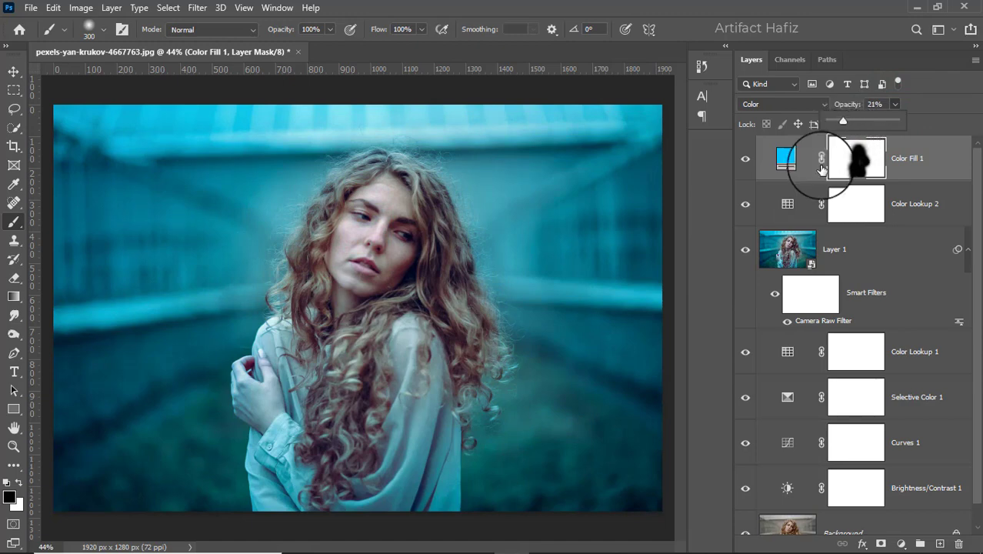
click(359, 296)
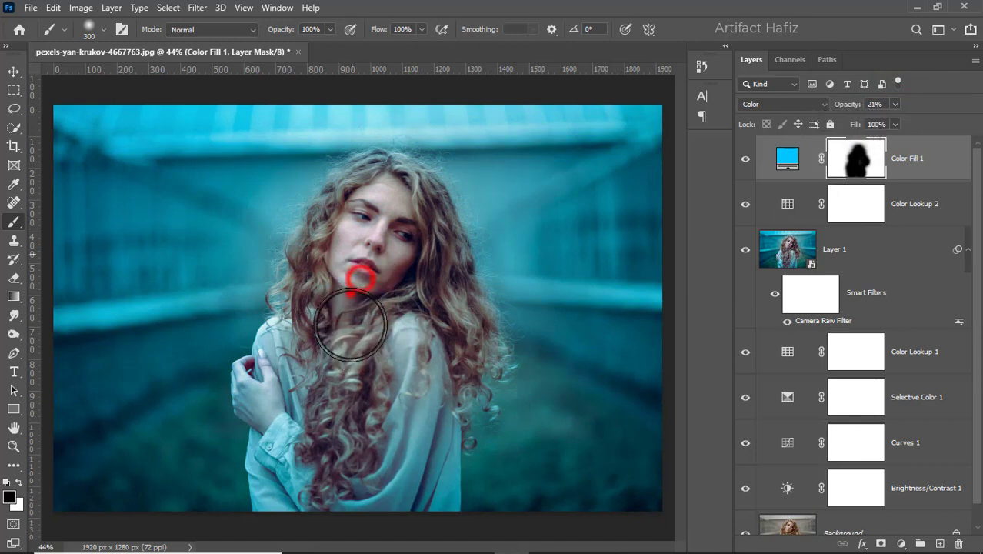
drag(359, 286, 351, 330)
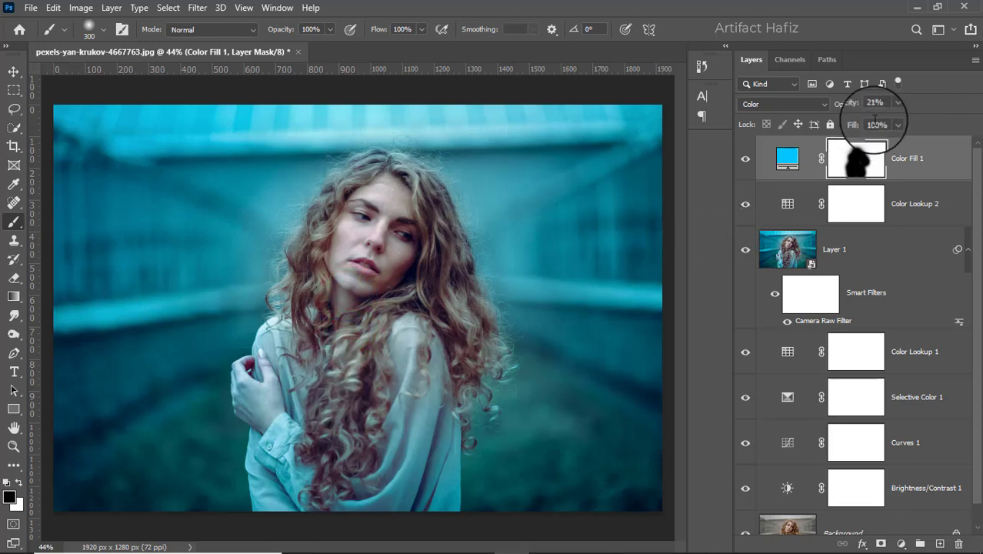
drag(895, 105, 892, 125)
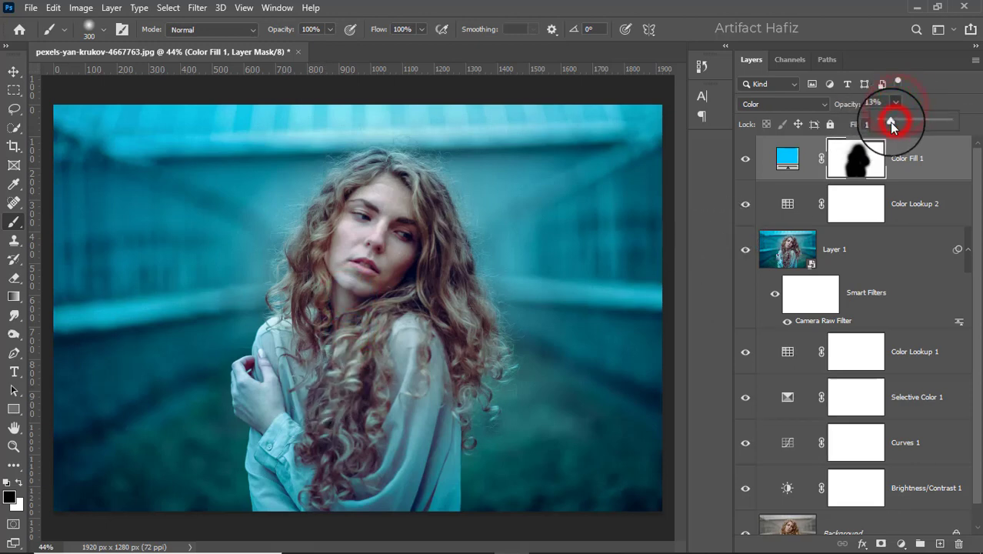
click(907, 165)
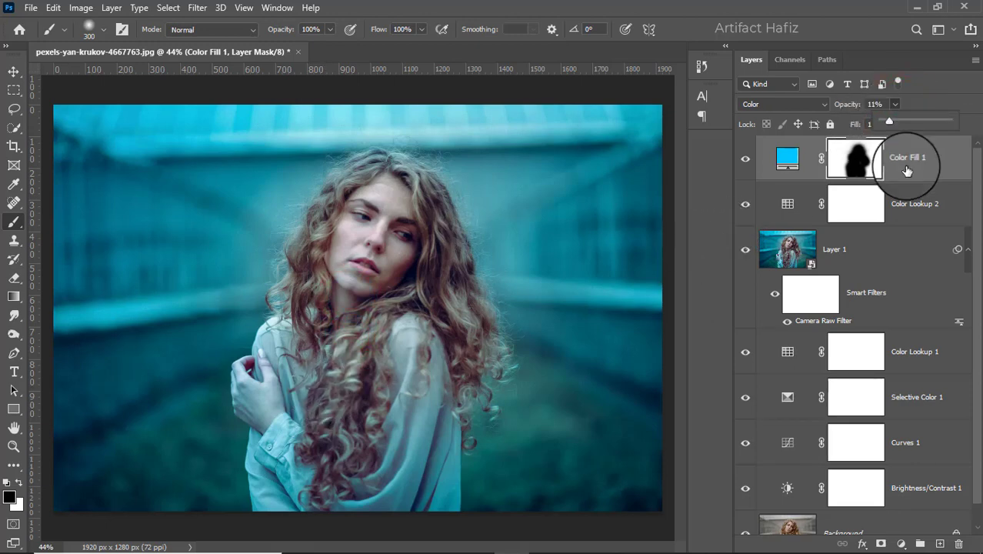
click(907, 170)
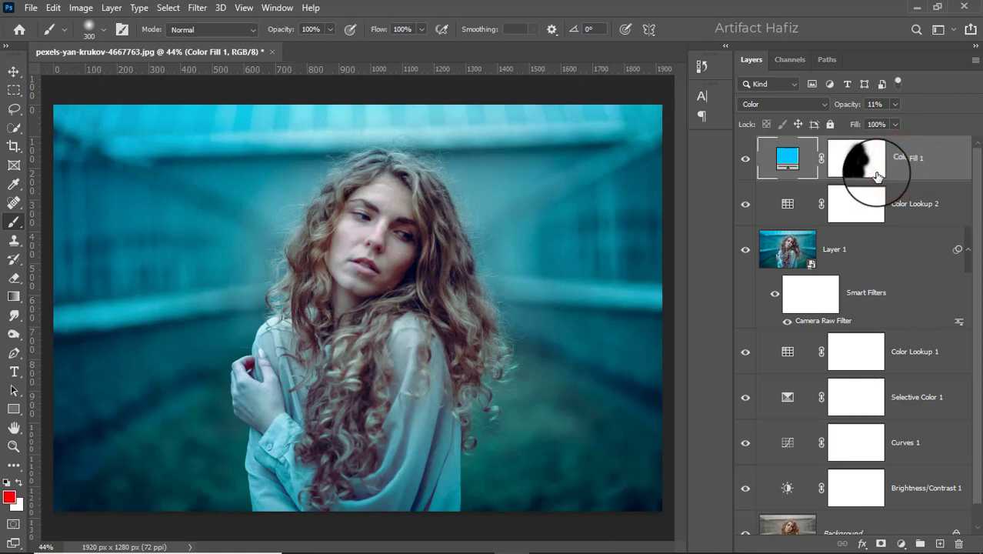
Add a Color Lookup adjustment layer on top using Soft_Warming.look and compare the graded photo with the original.
click(901, 543)
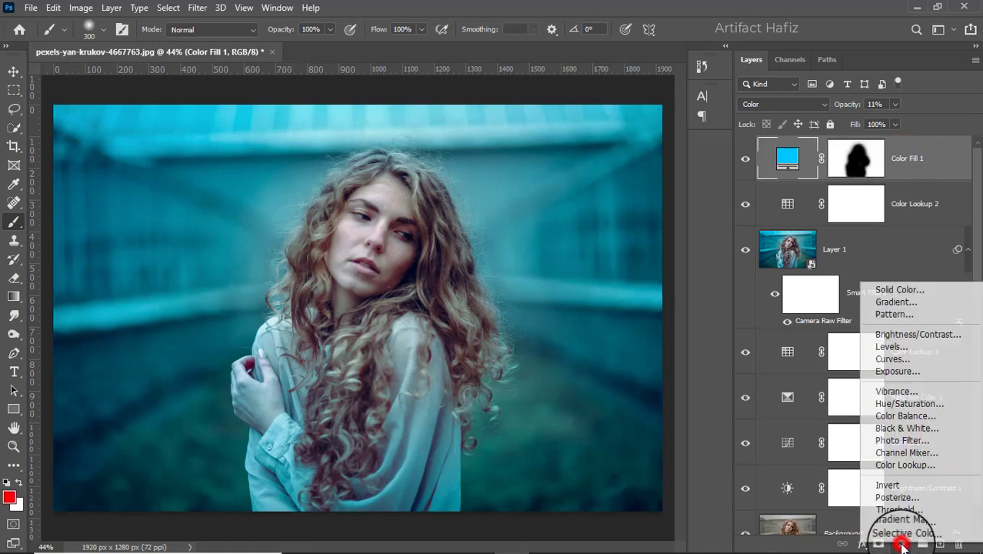
click(912, 465)
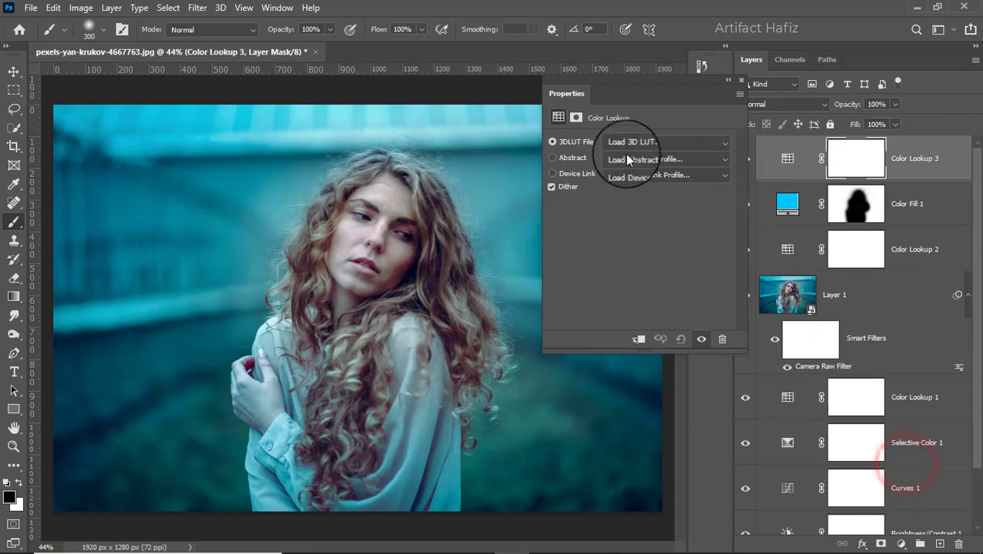
click(627, 146)
click(656, 432)
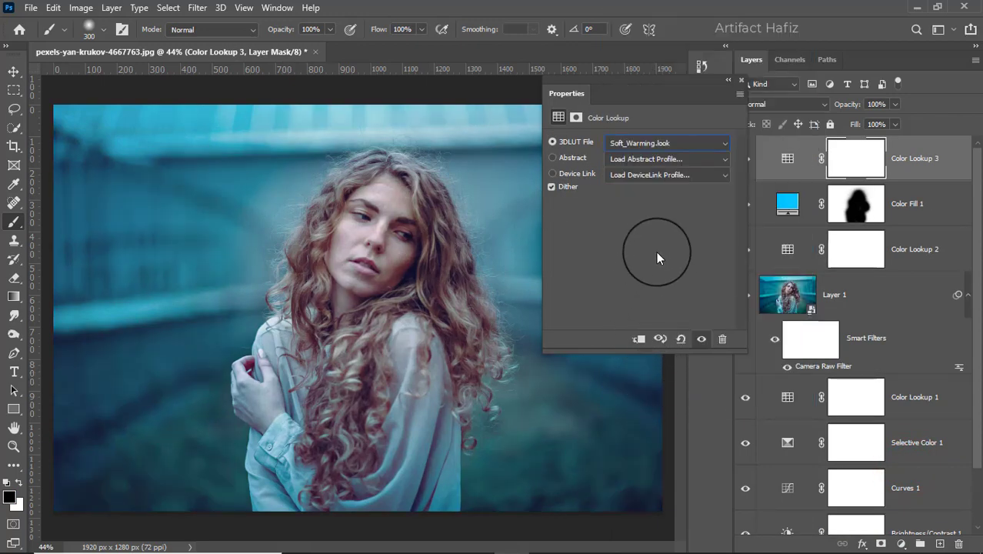
click(740, 83)
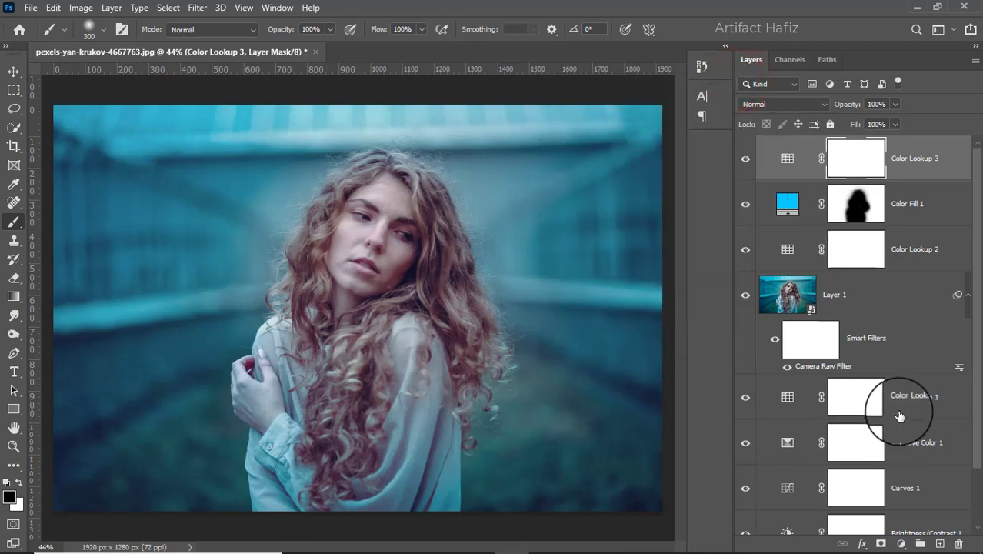
scroll(807, 368, down, 3)
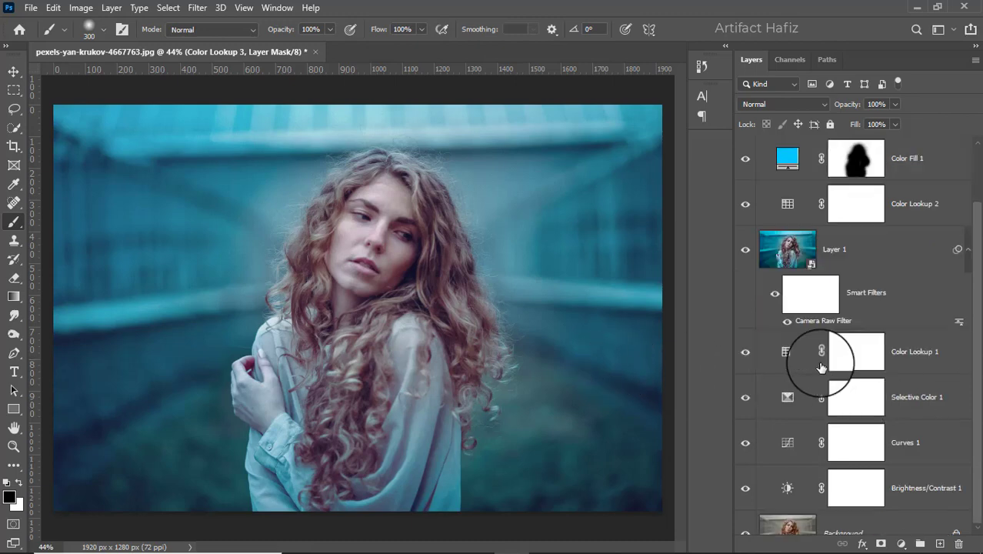
alt+click(747, 513)
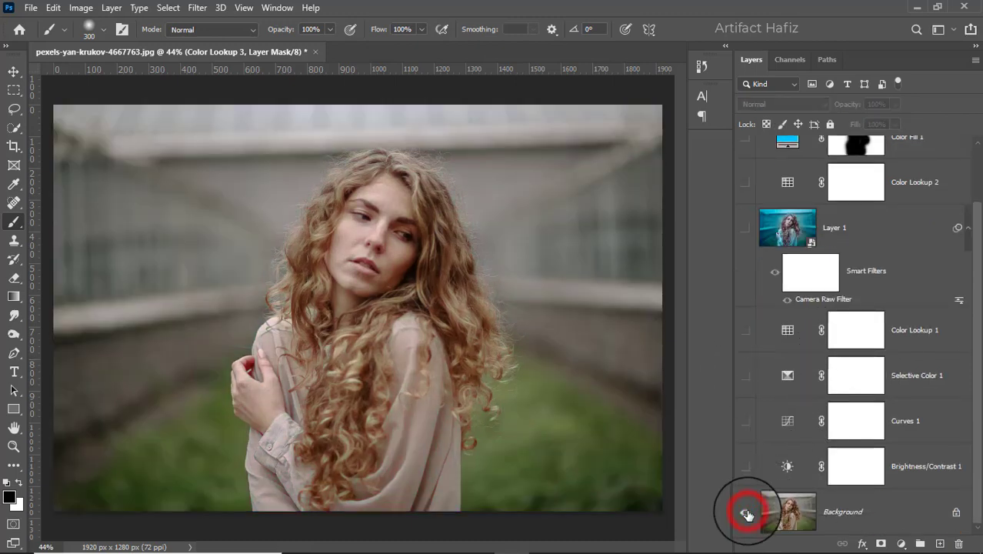
alt+click(747, 513)
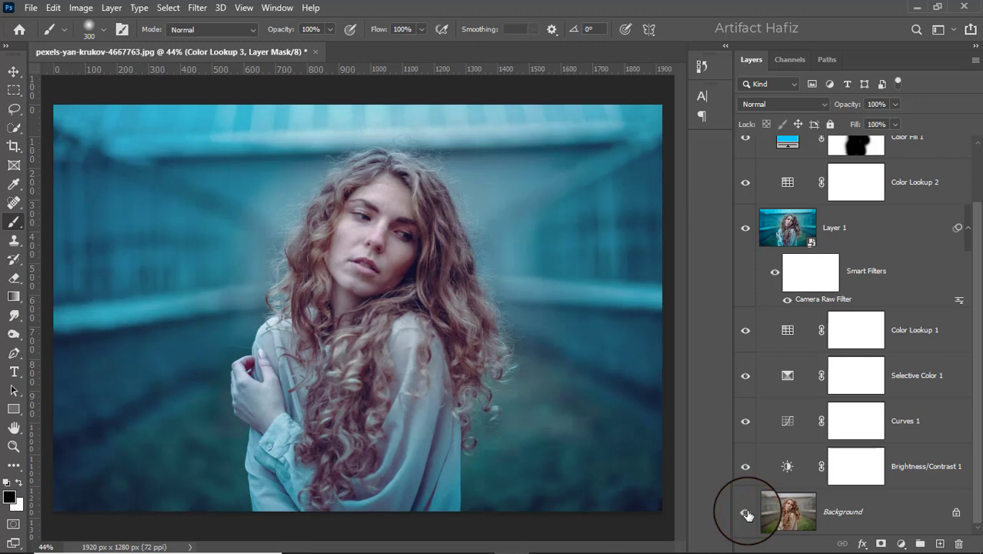
alt+click(748, 514)
alt+click(747, 513)
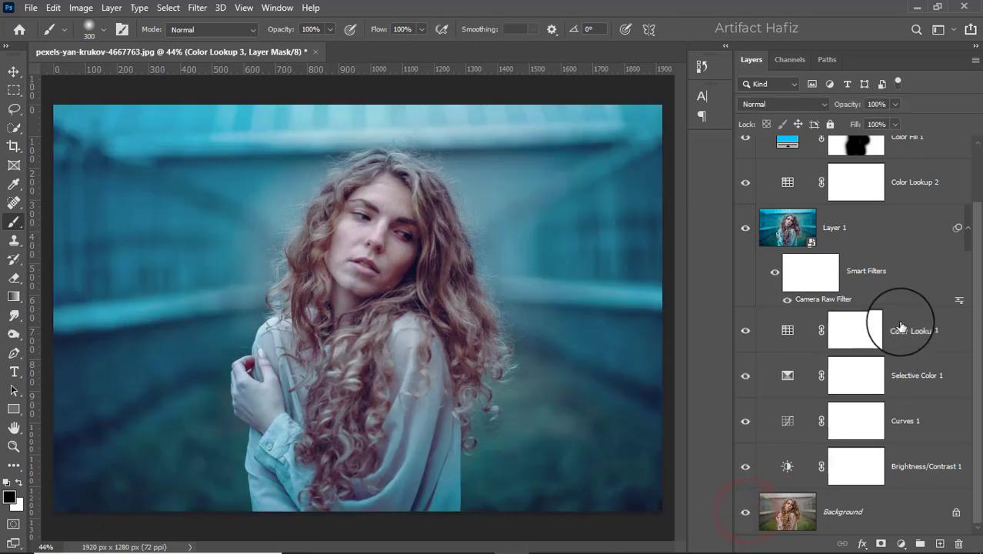
Add a Brightness/Contrast adjustment layer at the top of the layer stack with Brightness set to -30.
scroll(902, 301, up, 2)
click(923, 158)
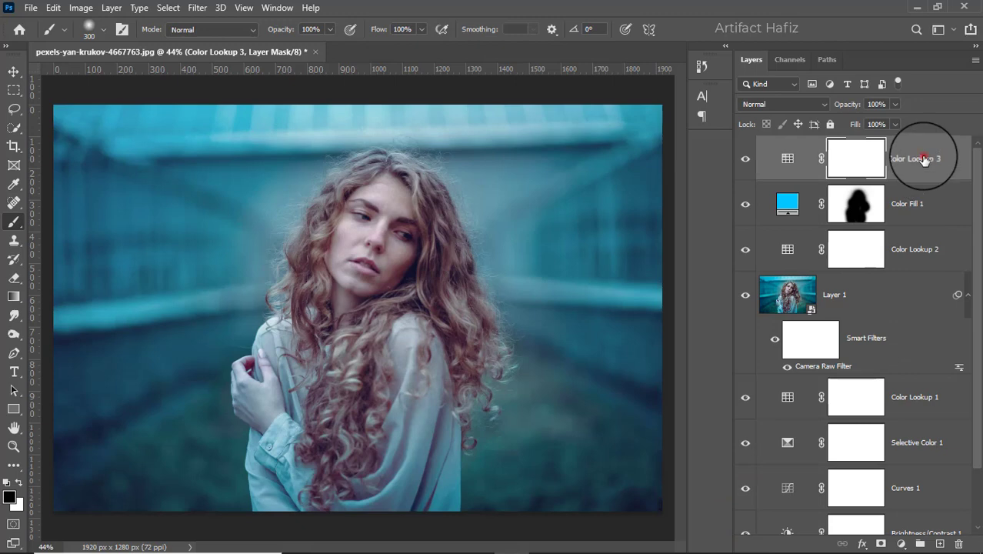
click(901, 544)
click(854, 211)
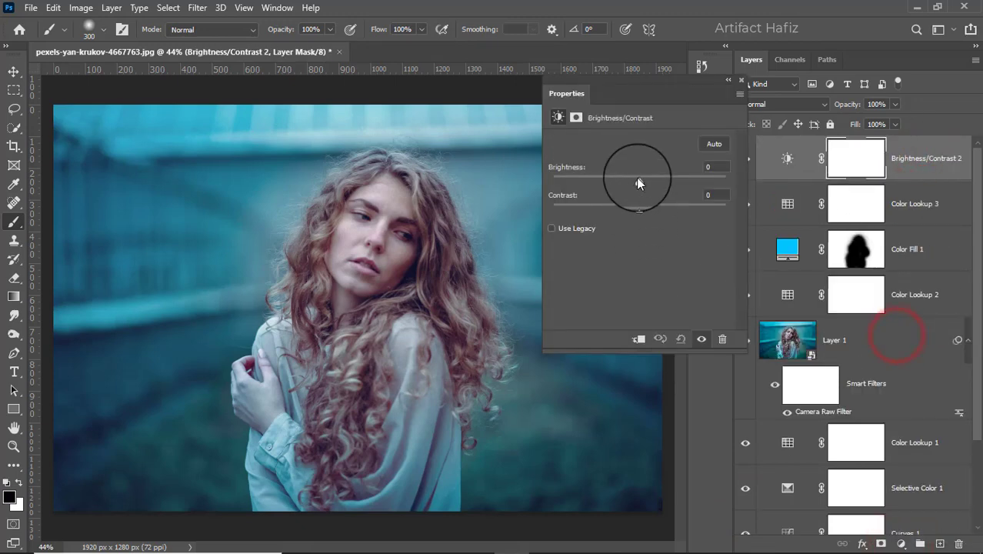
drag(637, 179, 616, 183)
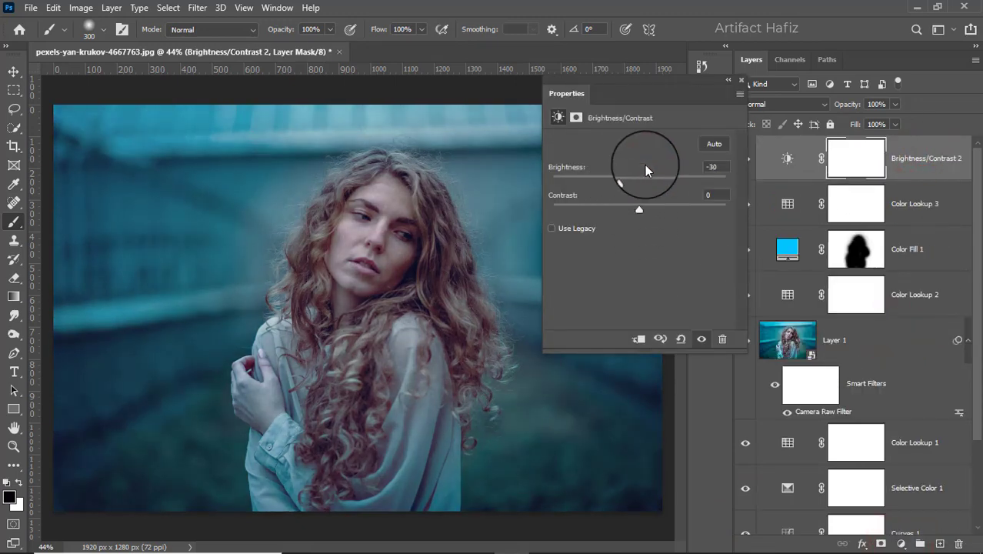
click(742, 84)
Add a Curves adjustment layer on top with slightly lowered shadows and raised highlights, and compare the result with the original photo.
click(901, 544)
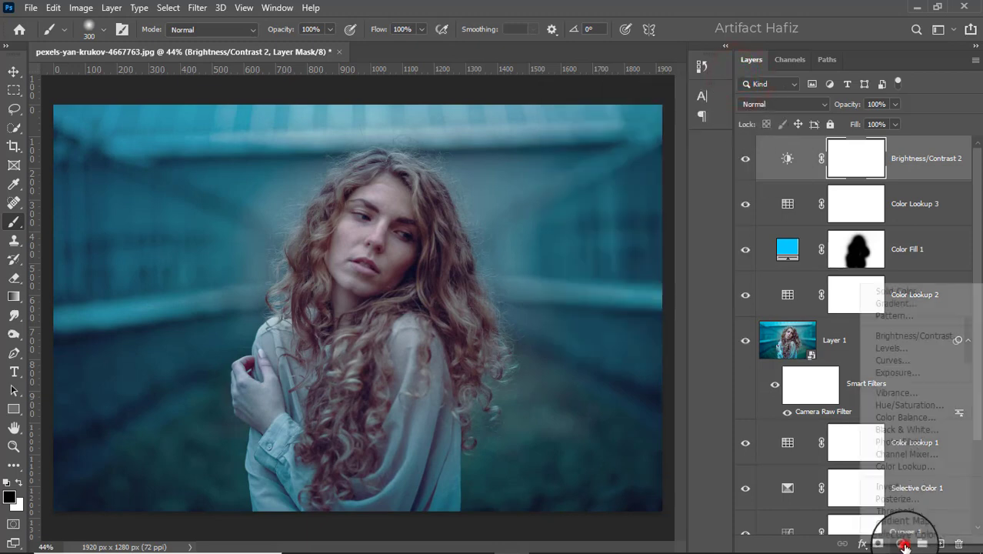
click(881, 361)
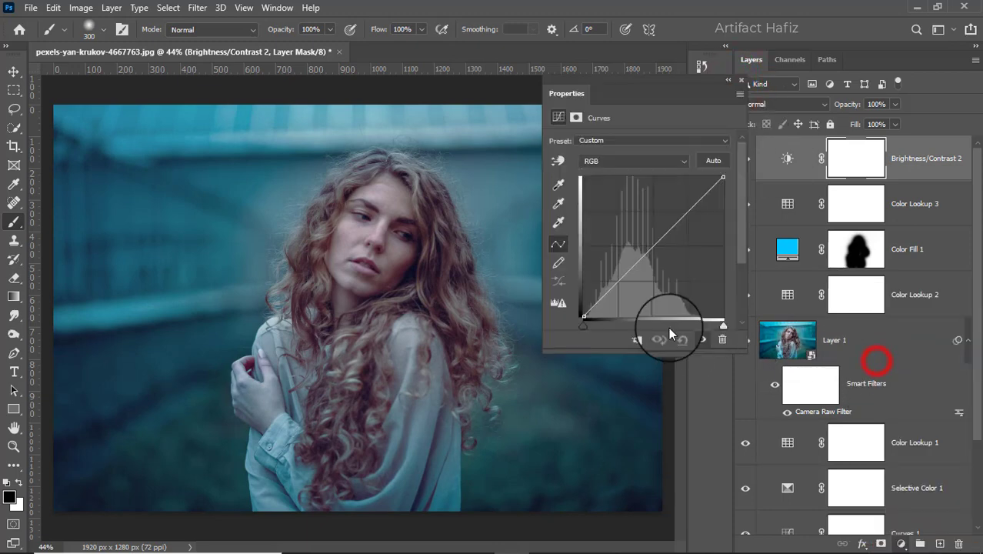
click(615, 282)
drag(693, 208, 690, 202)
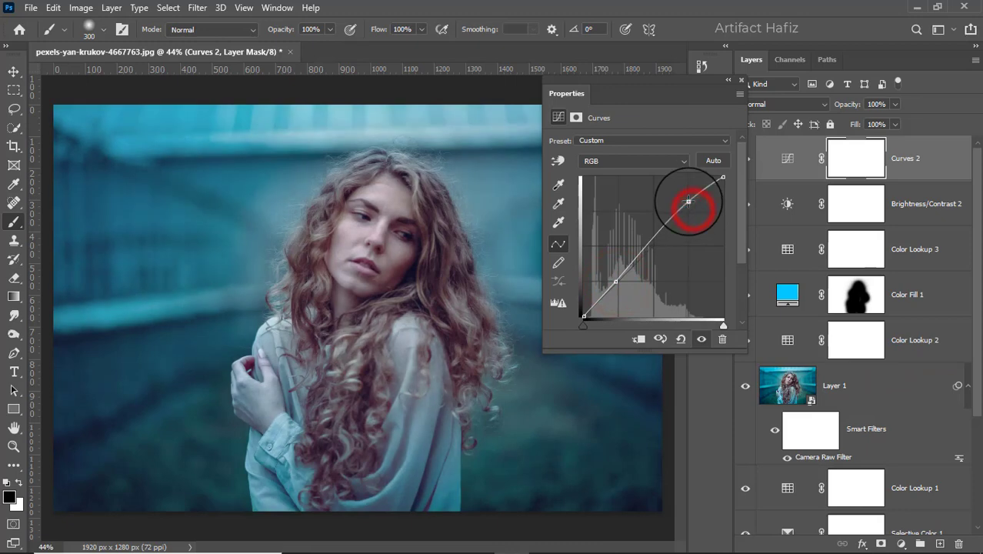
drag(616, 282, 616, 283)
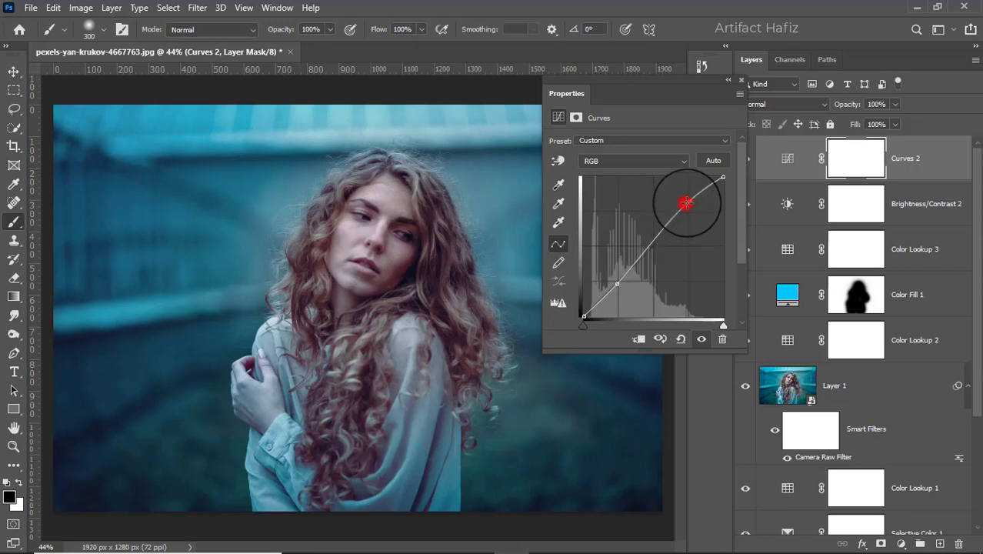
click(741, 80)
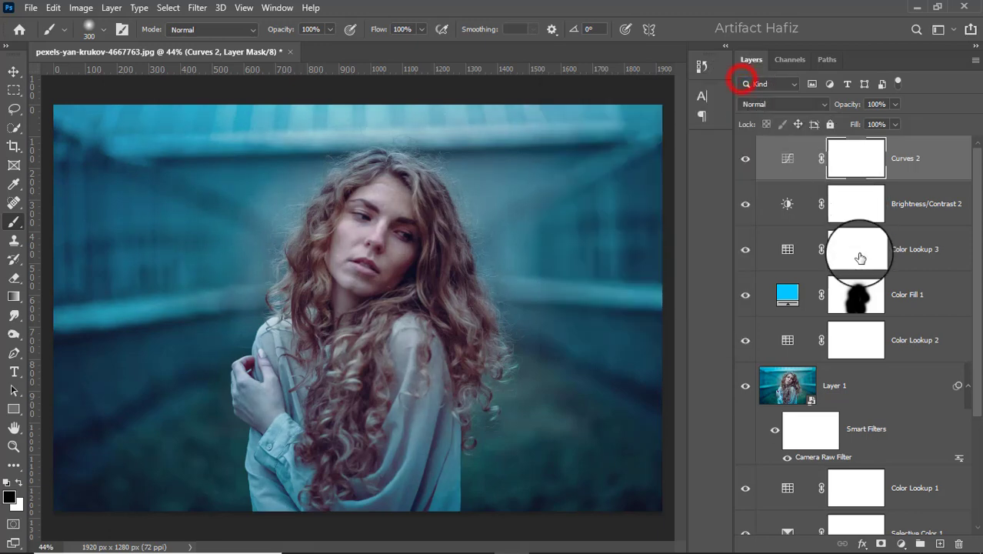
scroll(854, 261, down, 5)
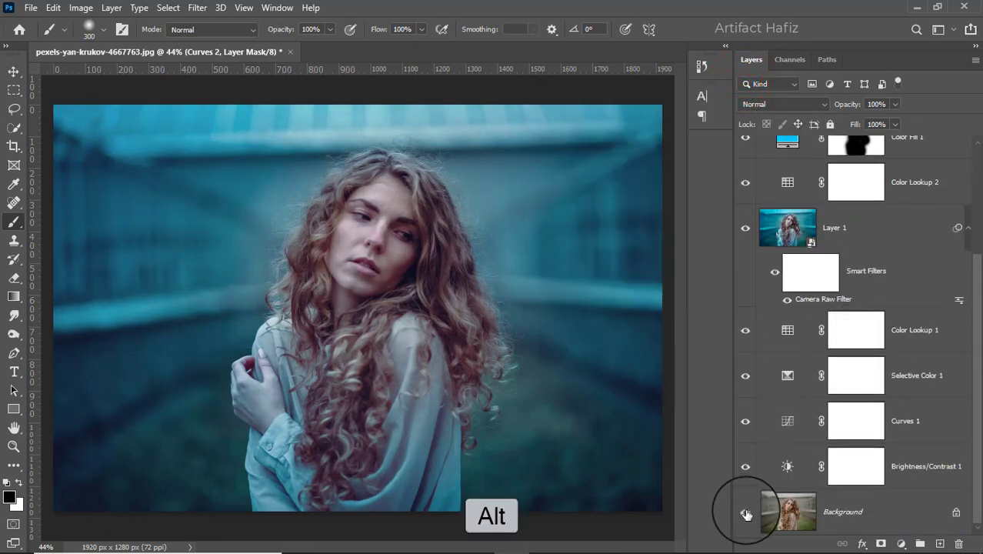
alt+click(746, 514)
alt+click(746, 514)
alt+click(746, 514)
alt+click(745, 514)
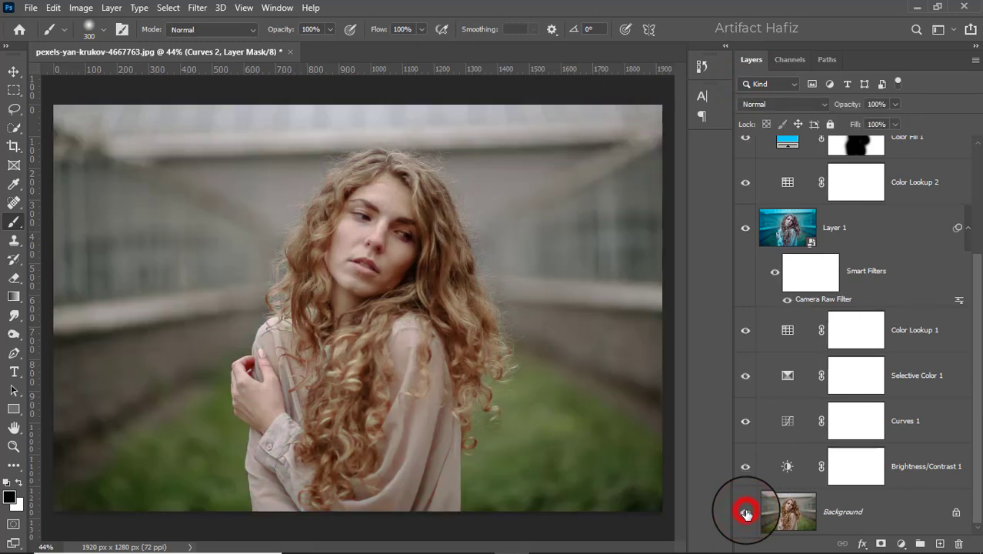